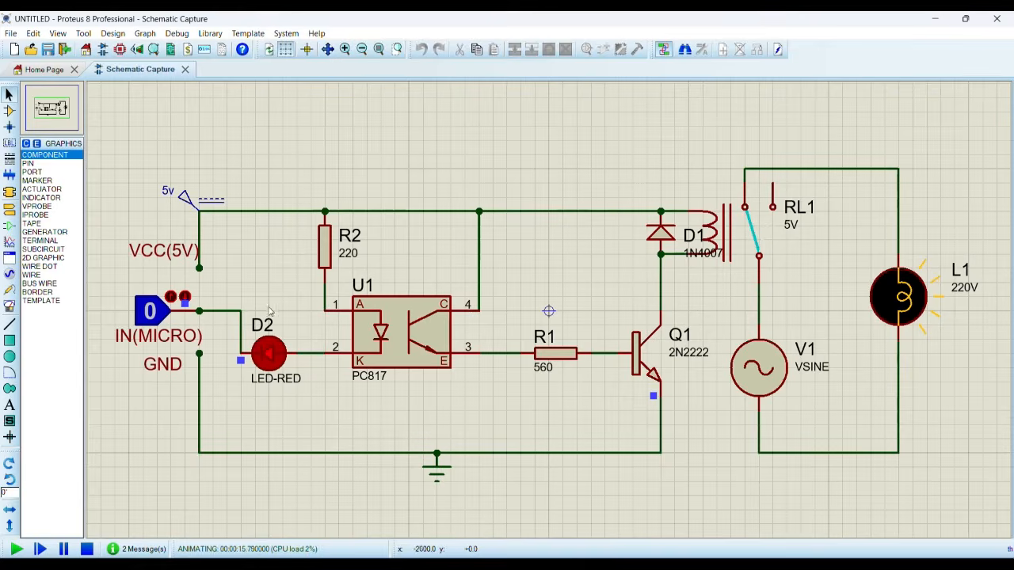
- Toggle the IN(MICRO) logic state in the running simulation to test the relay and lamp switching
click(161, 310)
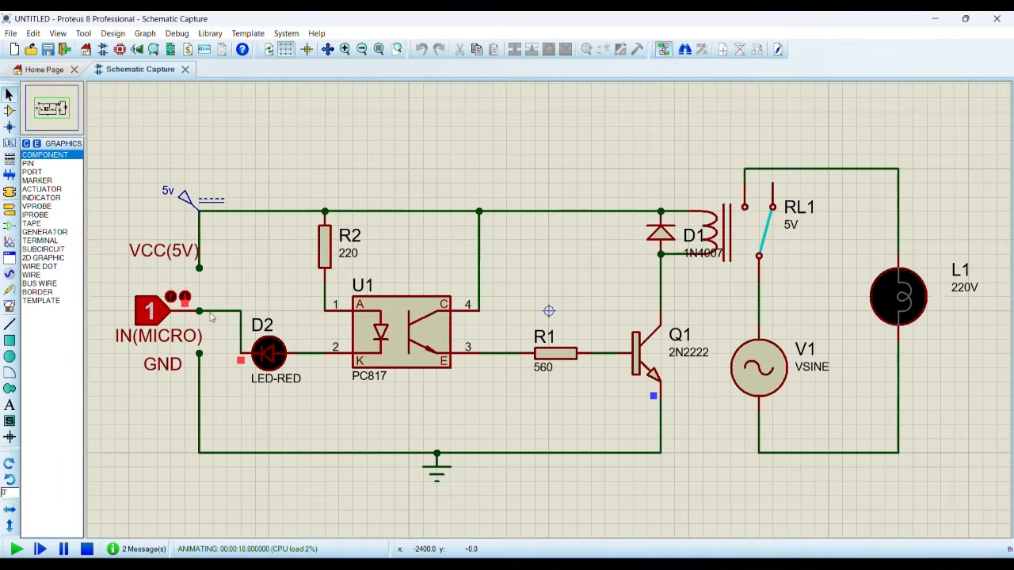
click(152, 319)
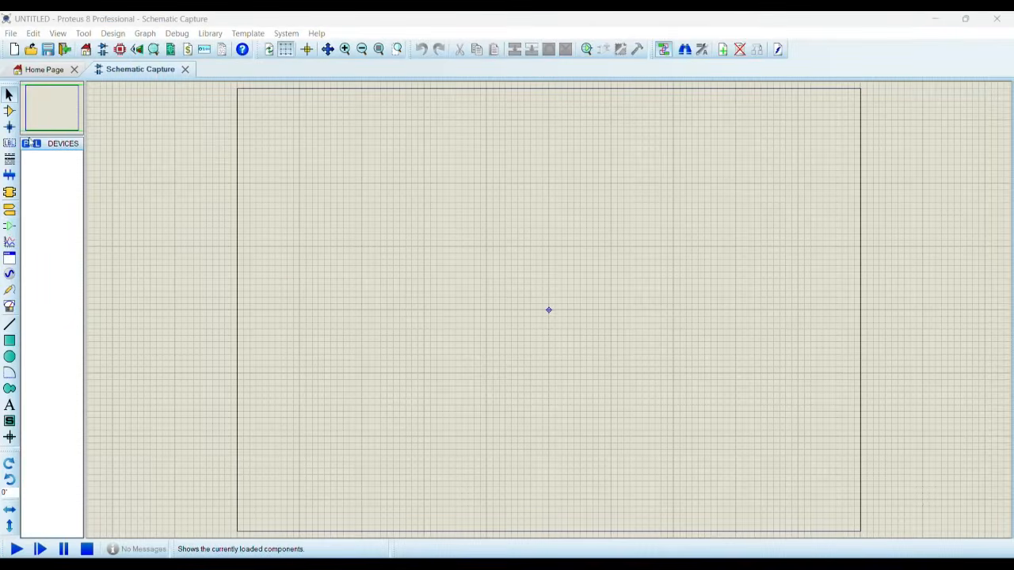
- Find the animated RELAY and the 2N2222 transistor in the parts library and add both to the device list
click(26, 144)
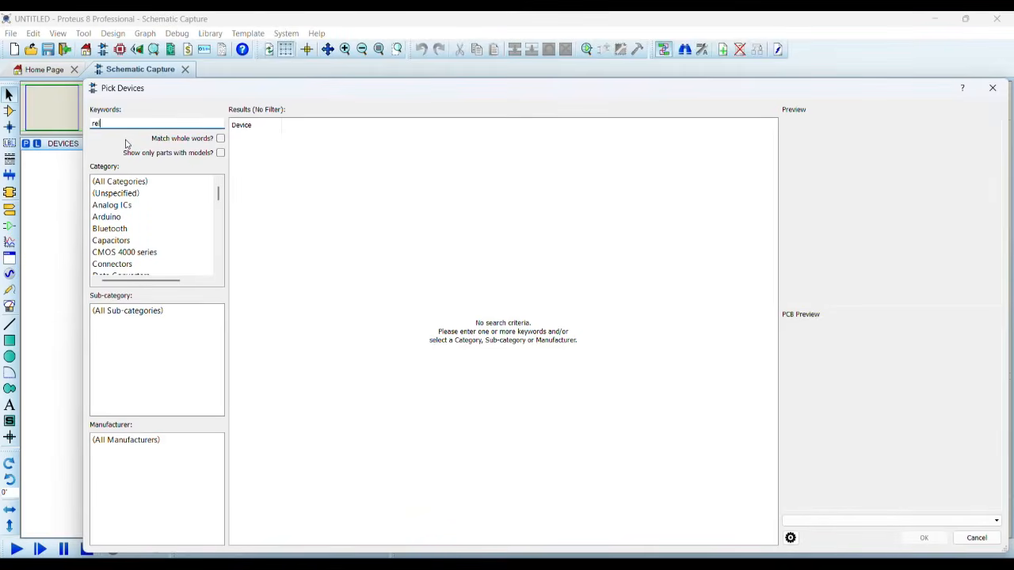
text(relay)
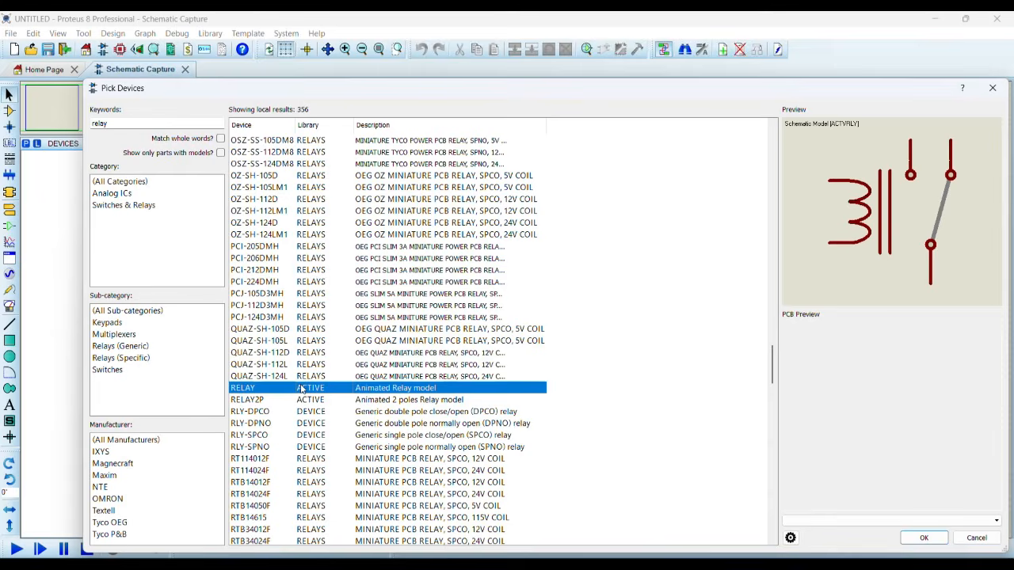
double_click(301, 388)
double_click(133, 125)
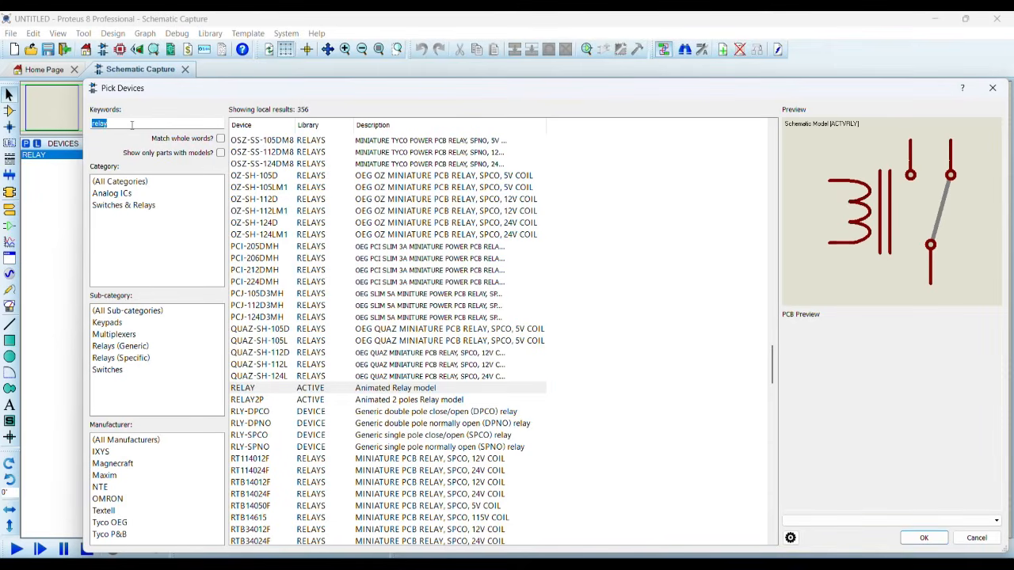
text(2n2222)
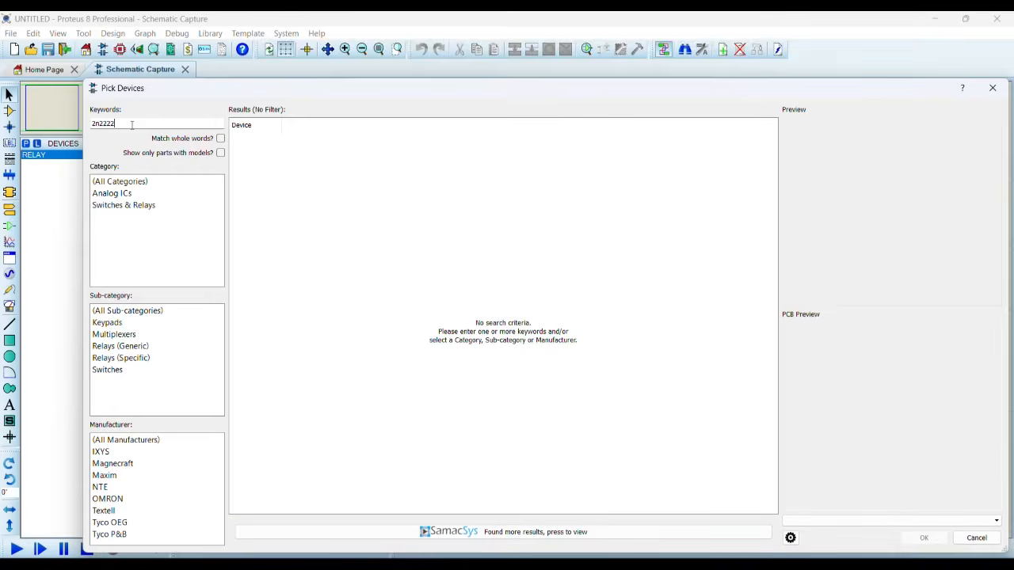
click(255, 143)
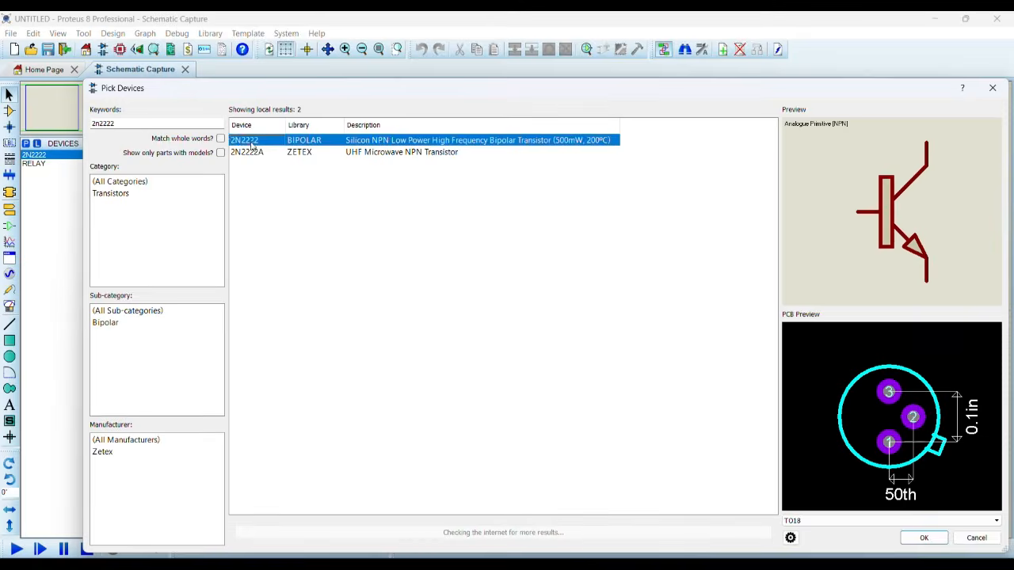
- Add the 1N4007 diode and the animated LAMP from the parts library to the device list
double_click(159, 125)
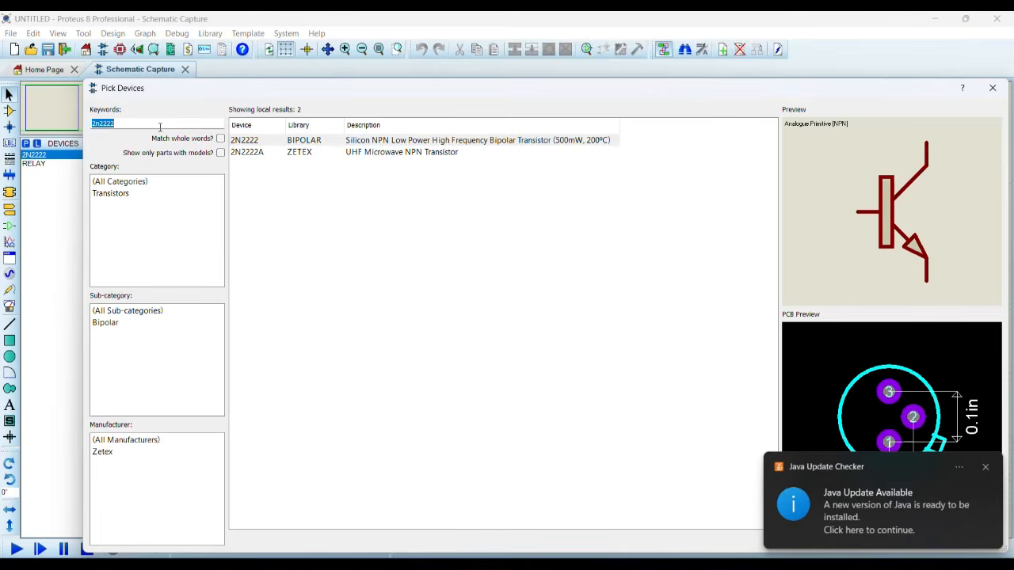
text(1n4007)
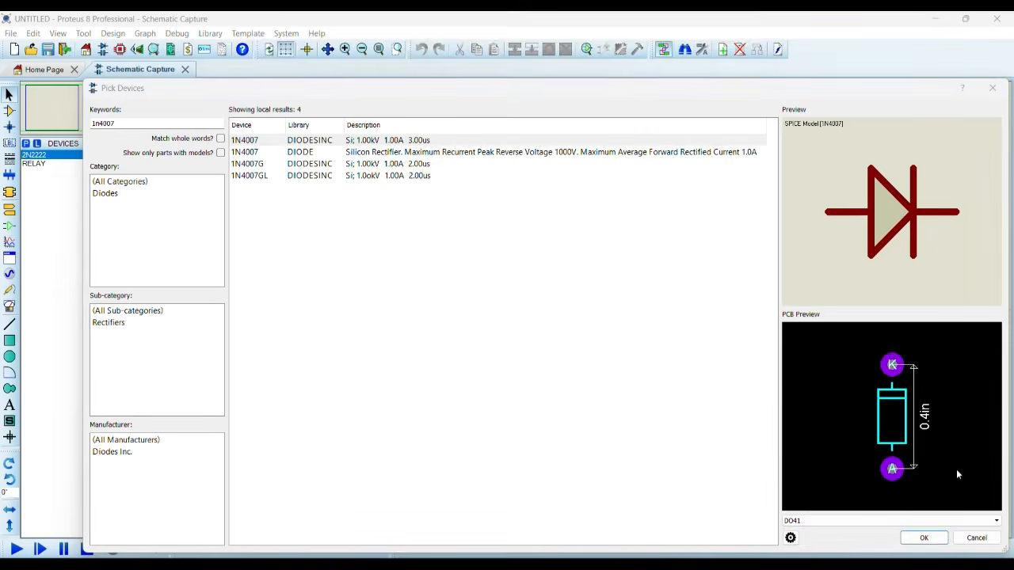
double_click(278, 142)
double_click(178, 125)
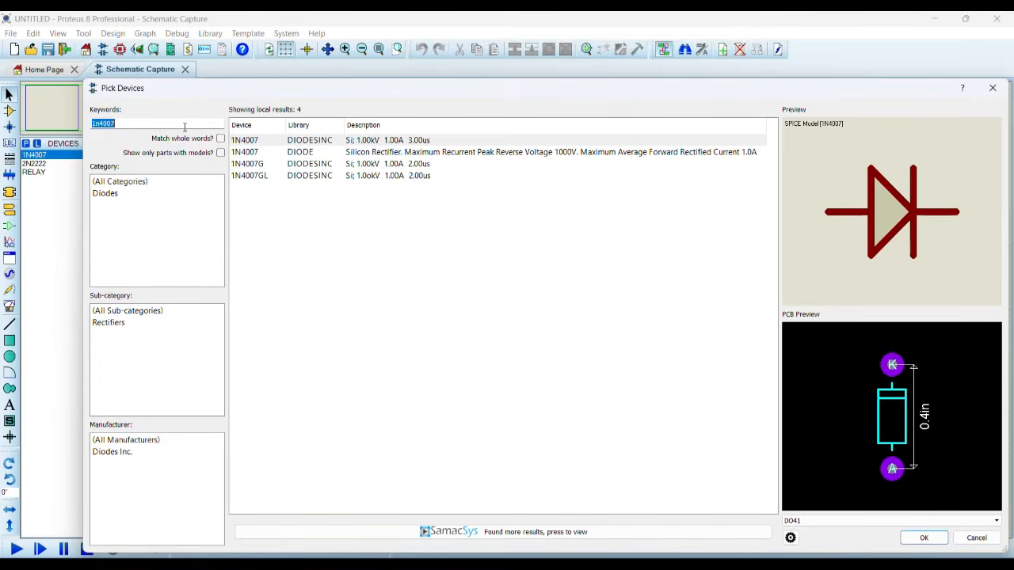
text(lamp)
double_click(314, 258)
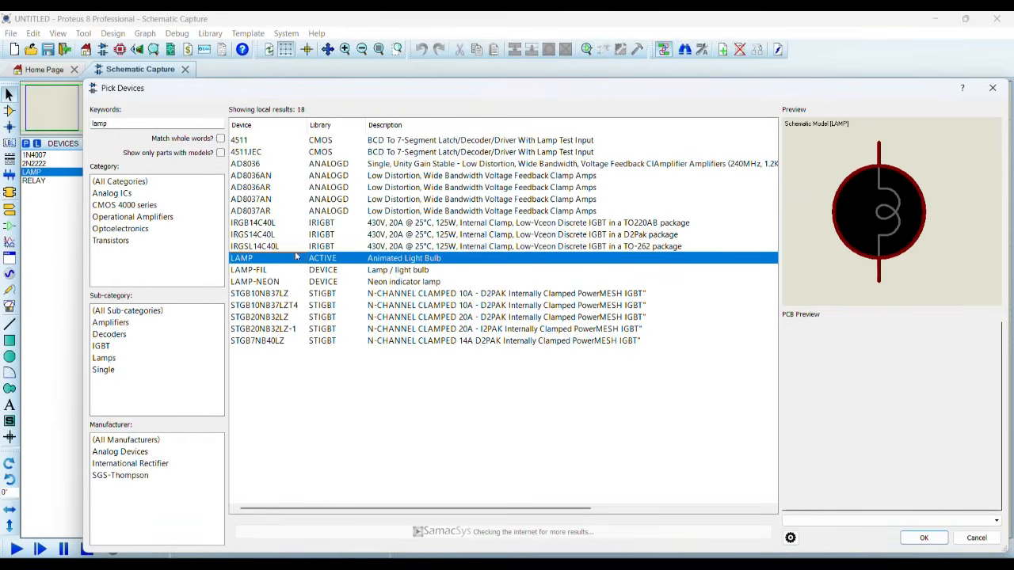
- Add the VSINE AC voltage source and the generic RES resistor from the parts library to the device list
double_click(154, 125)
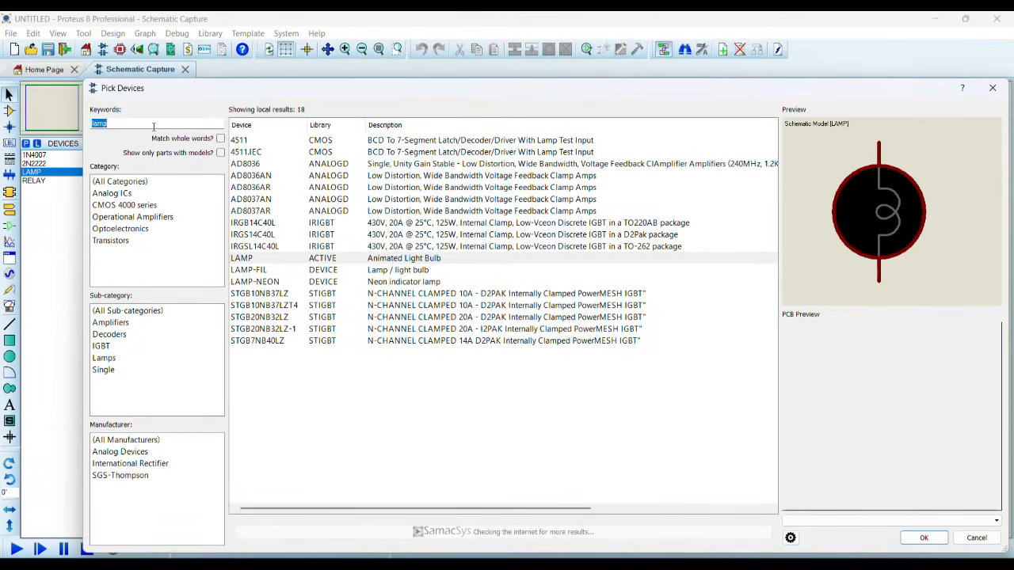
text(v)
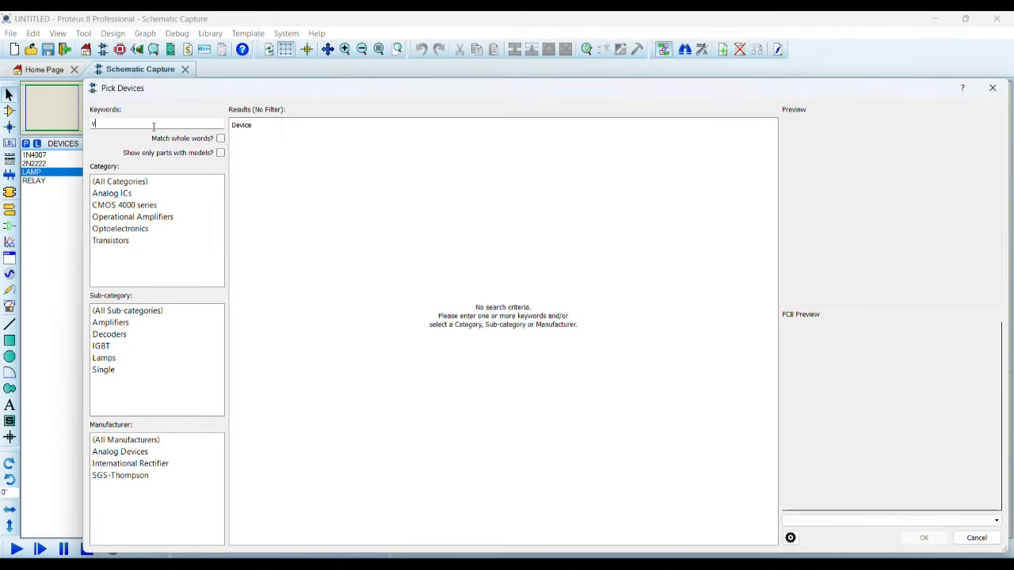
text(sin)
double_click(243, 140)
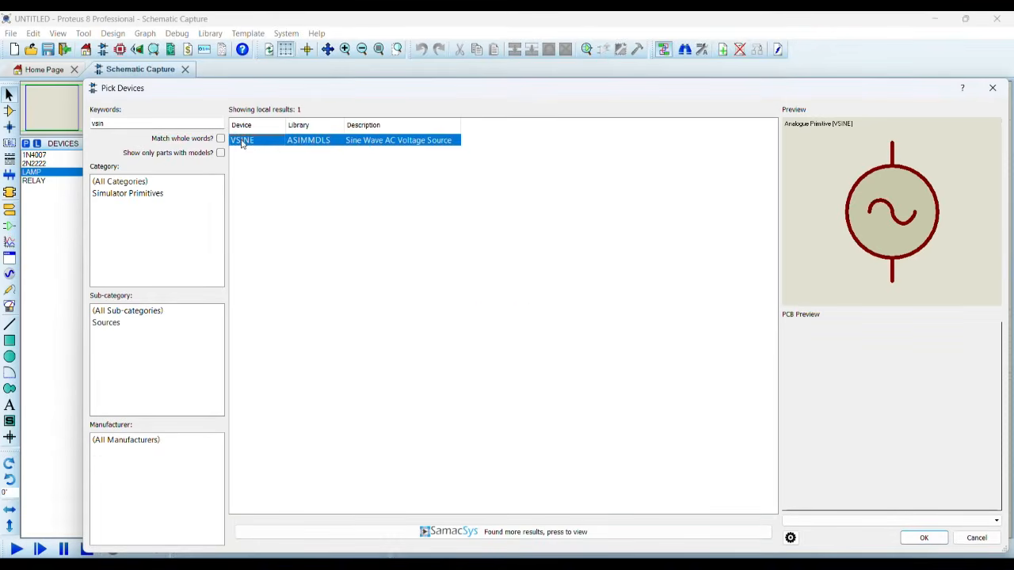
double_click(162, 125)
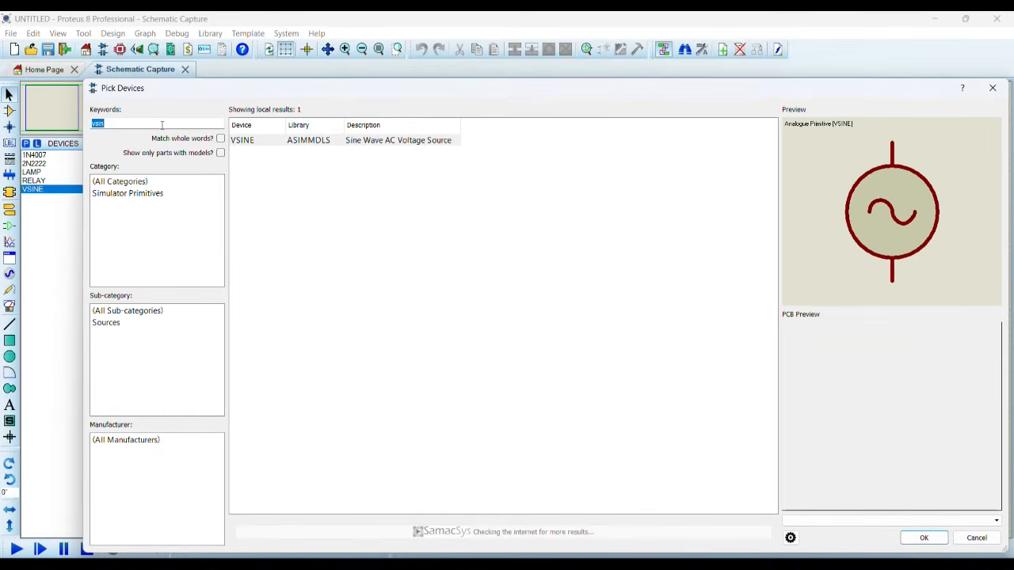
text(res)
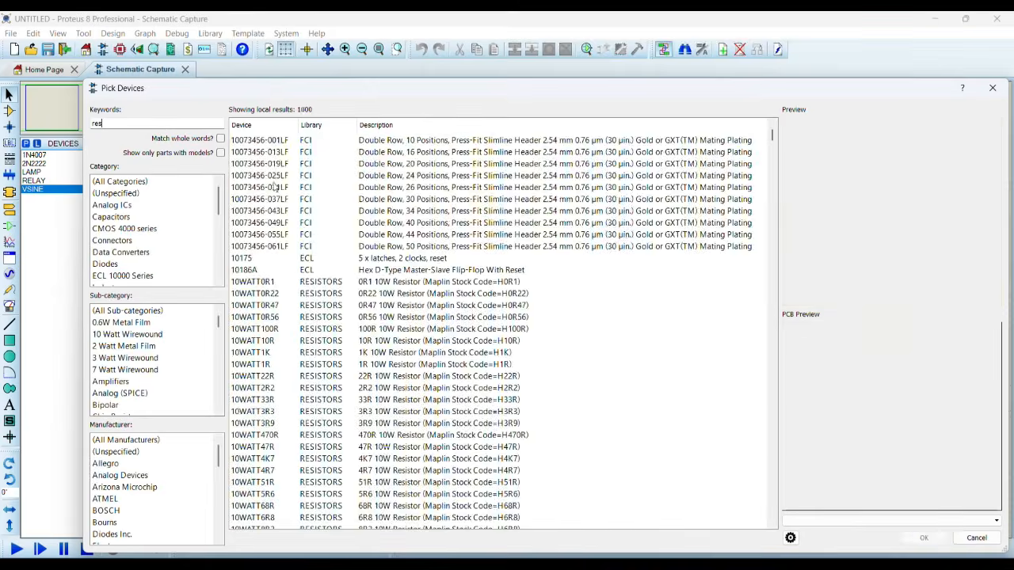
double_click(298, 307)
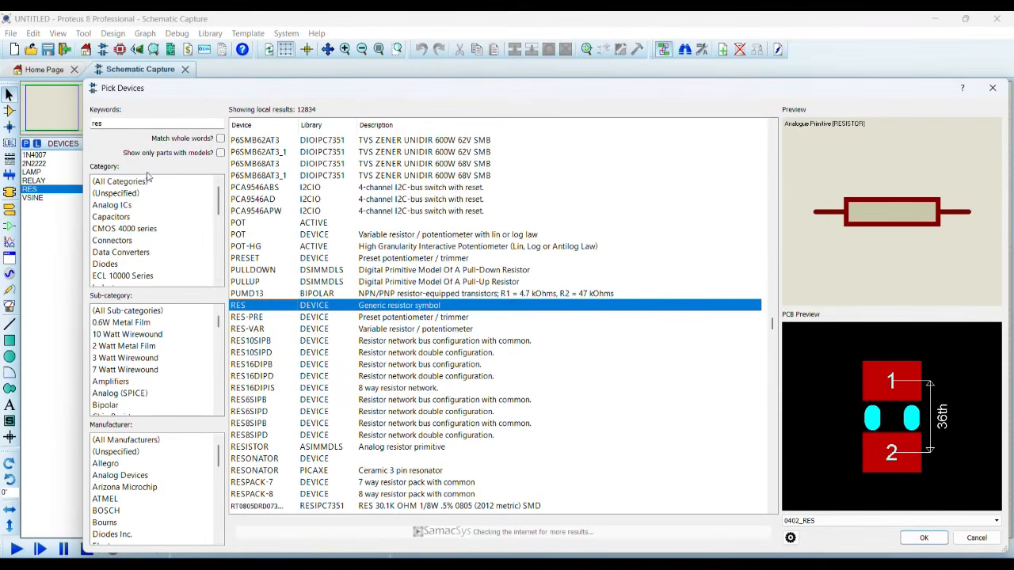
- Add the PC817 optocoupler and the animated LED-RED to the device list and finish picking devices
double_click(117, 125)
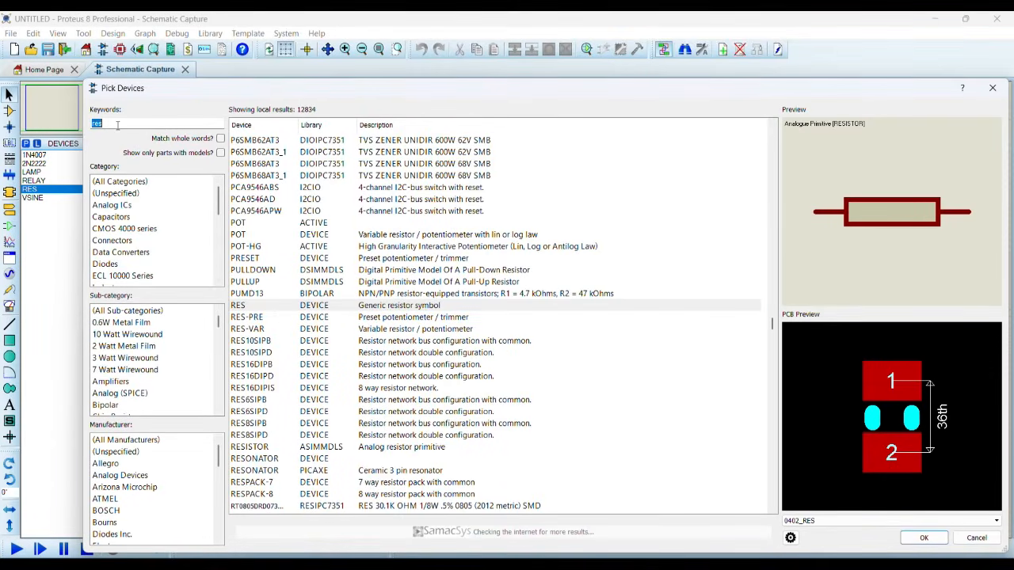
text(pc)
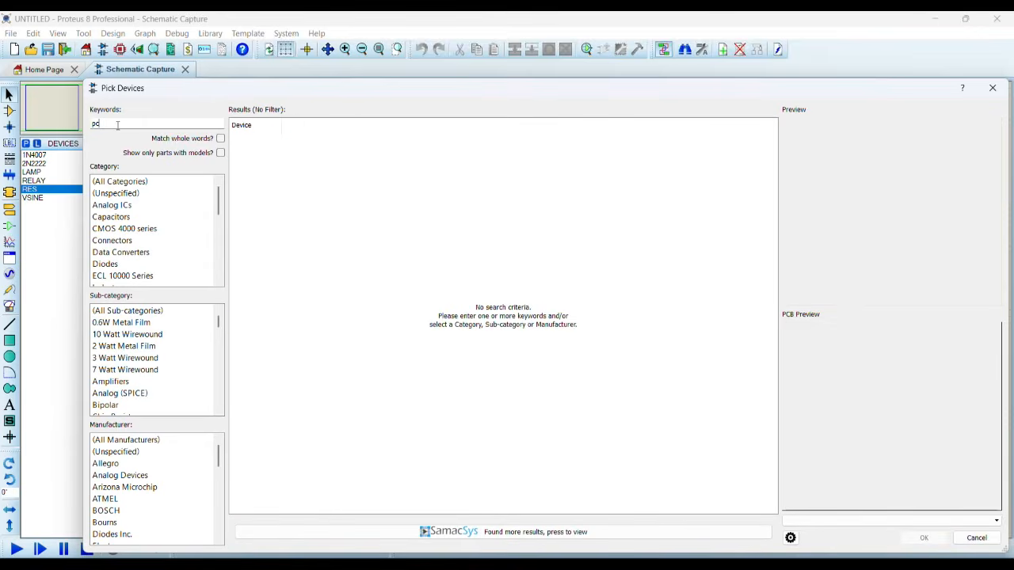
text(b)
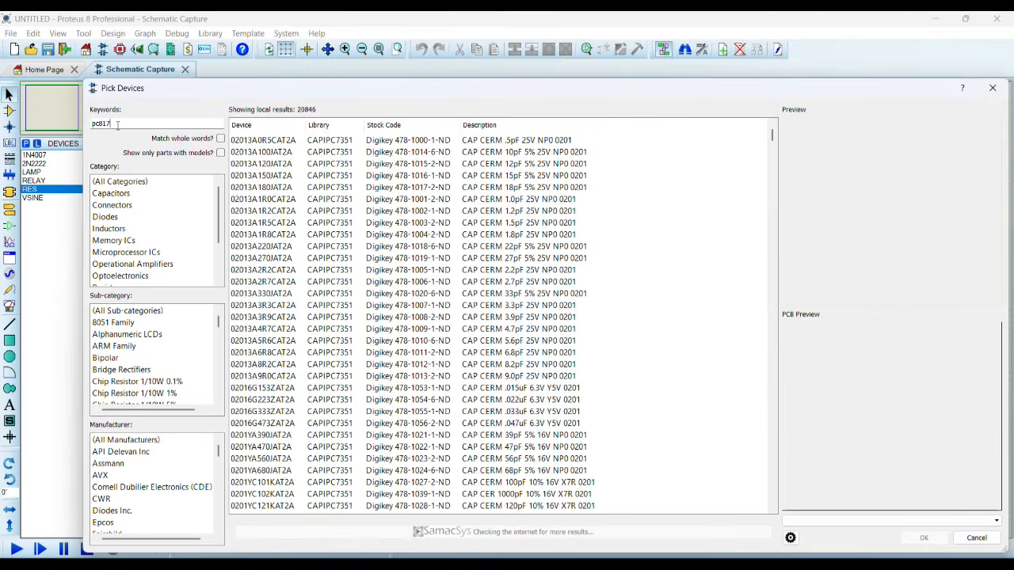
double_click(260, 140)
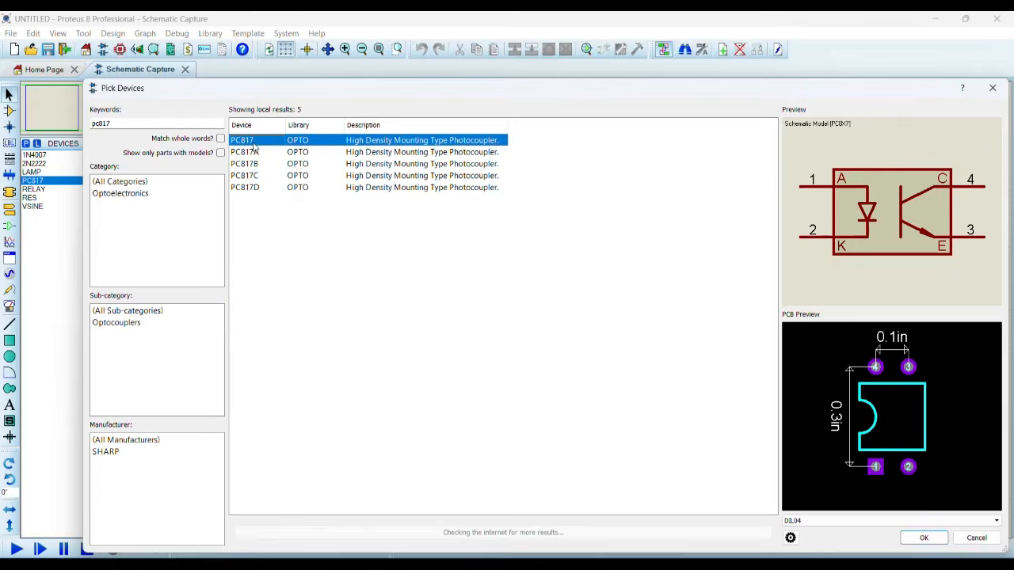
double_click(112, 123)
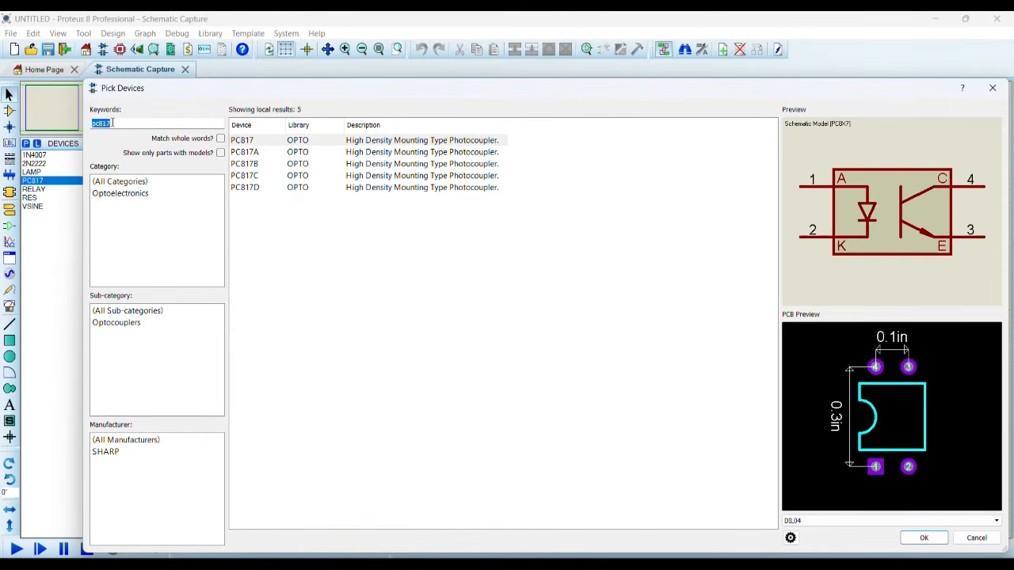
key(BackSpace)
text(led)
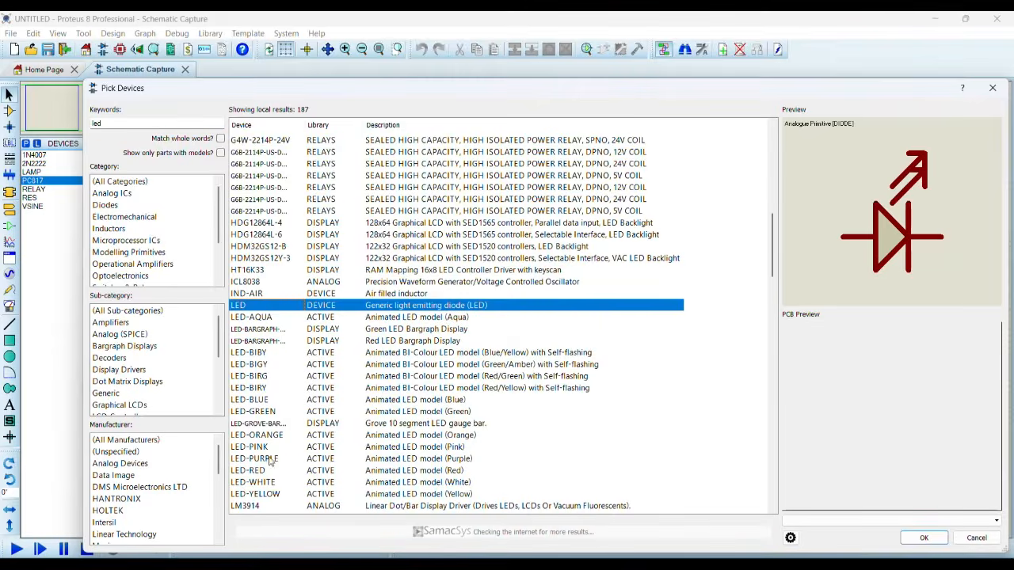
double_click(267, 470)
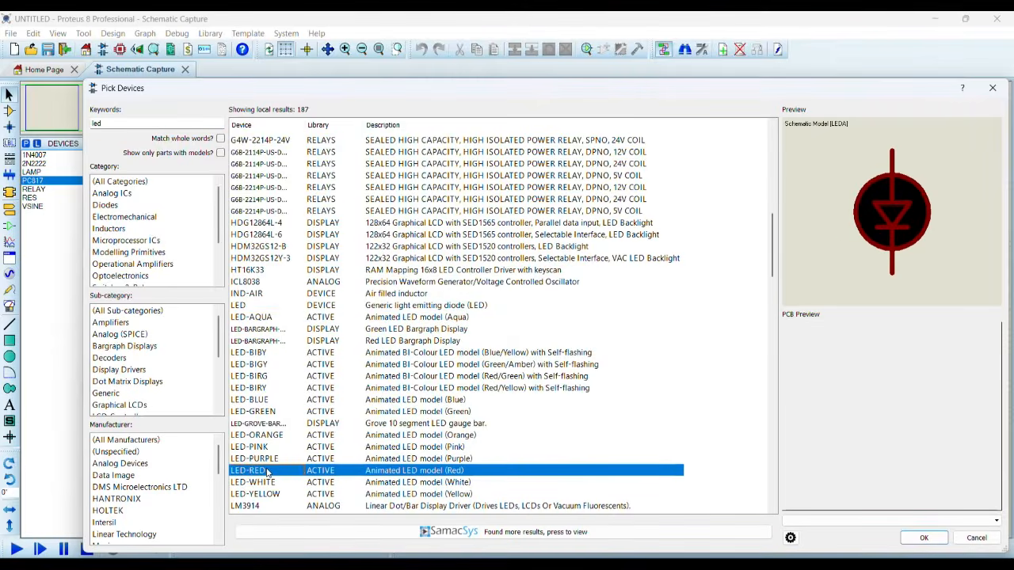
click(140, 126)
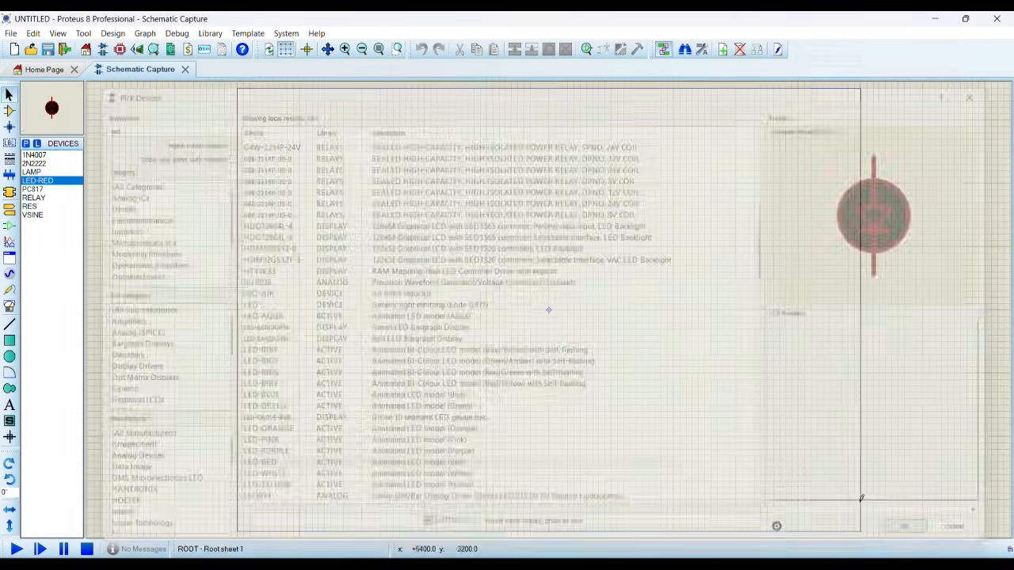
click(924, 538)
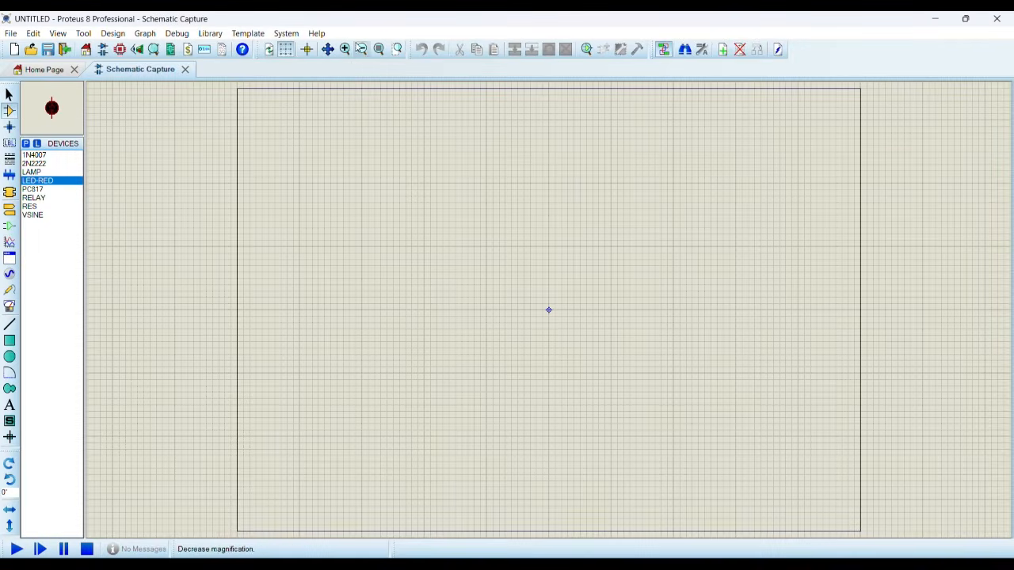
- Place the RELAY in the upper-right area of the schematic sheet
click(344, 49)
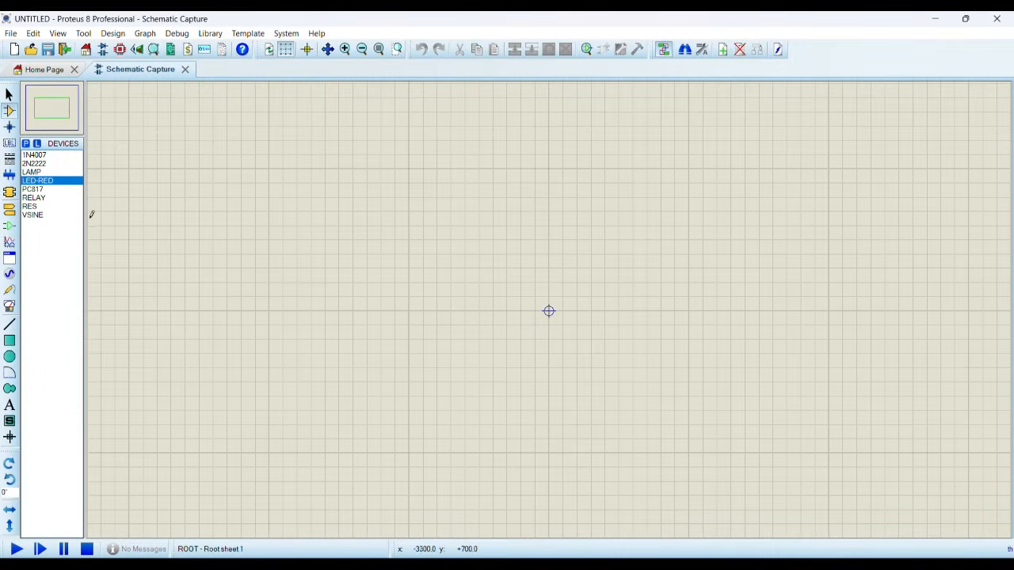
click(35, 198)
click(735, 288)
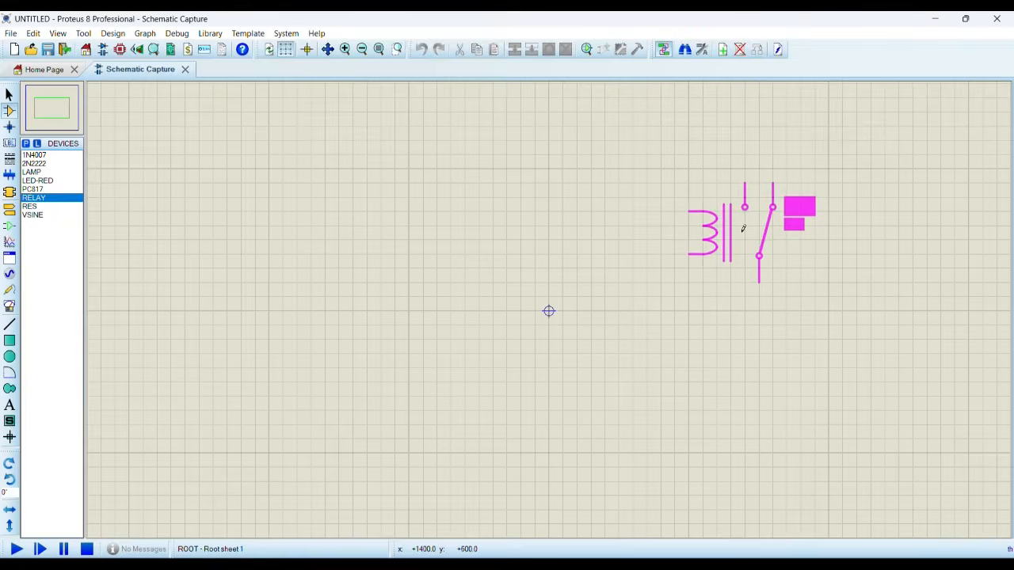
click(743, 229)
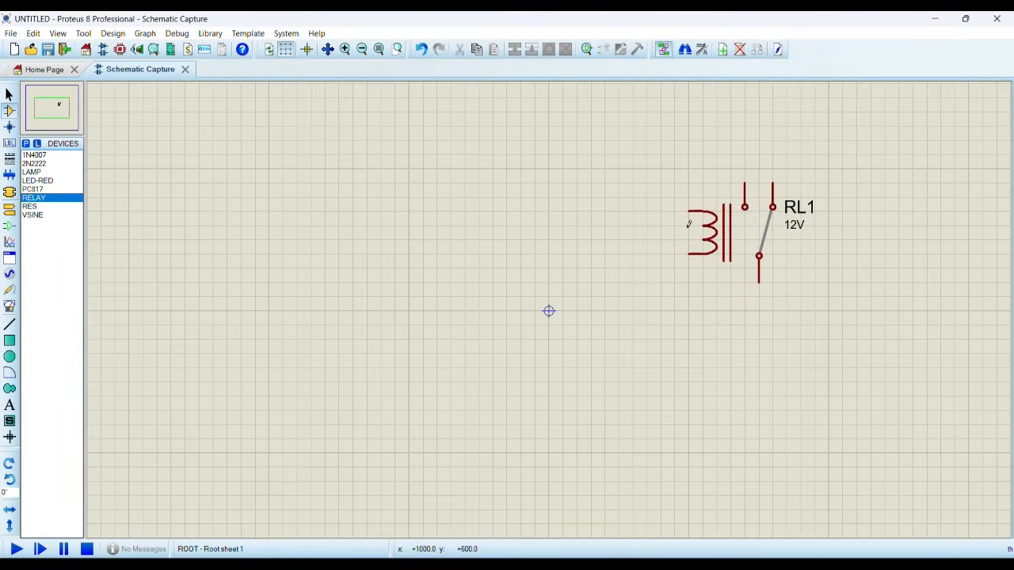
- Set the relay's component value to 5V
double_click(689, 224)
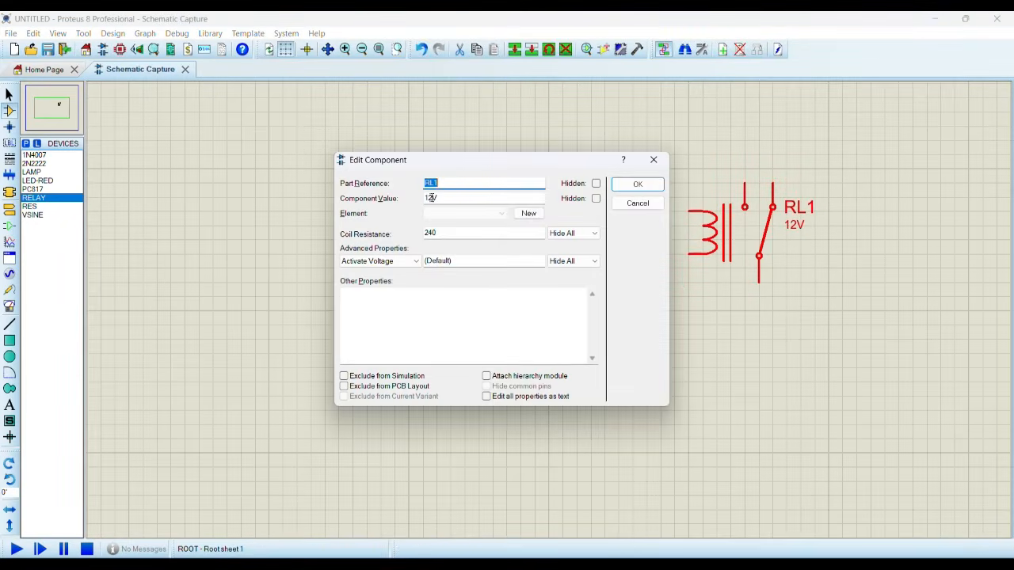
click(432, 198)
text(5V)
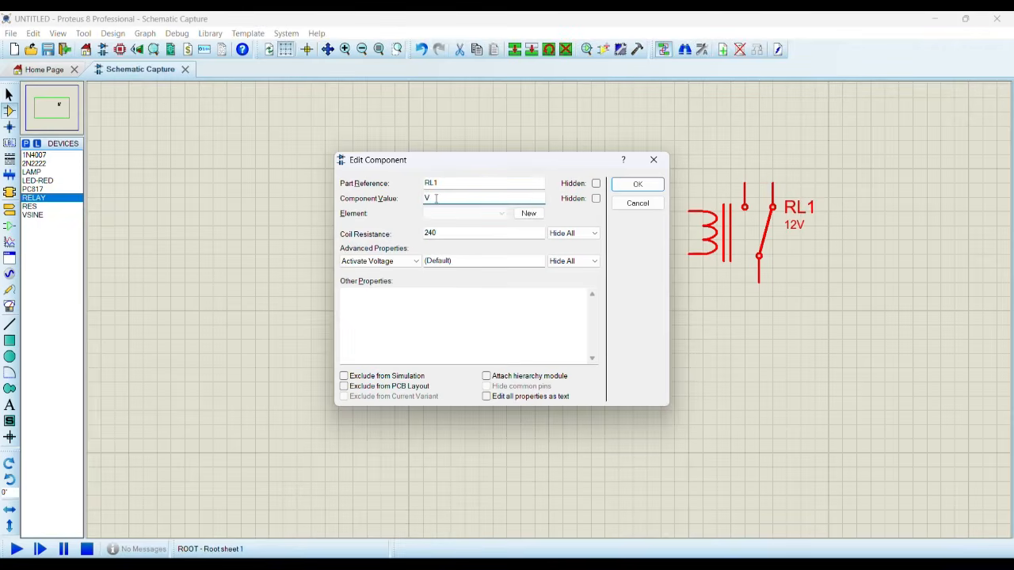
key(Return)
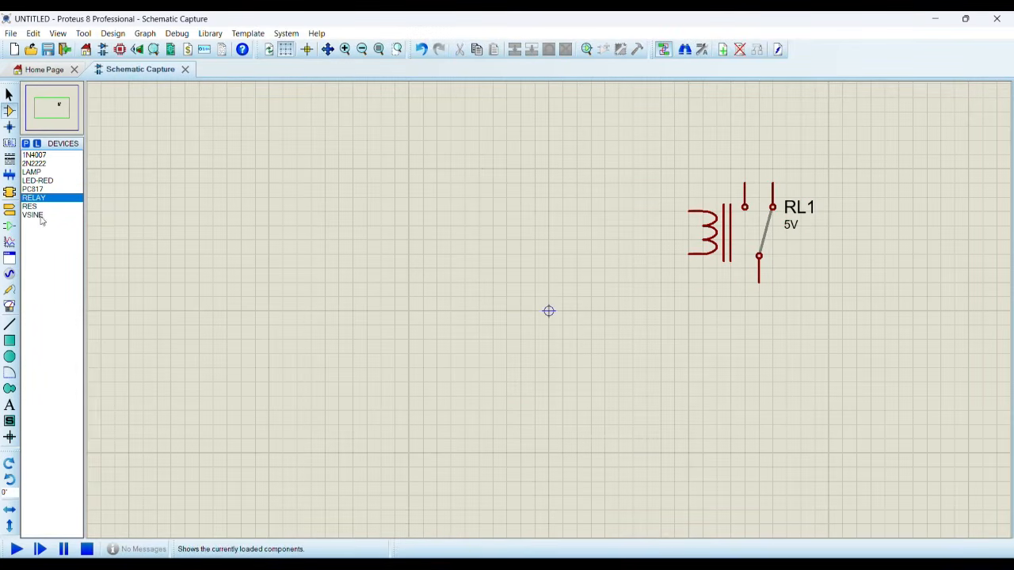
- Place the VSINE source below the relay and wire its upper terminal to the relay's common contact
click(33, 214)
click(759, 367)
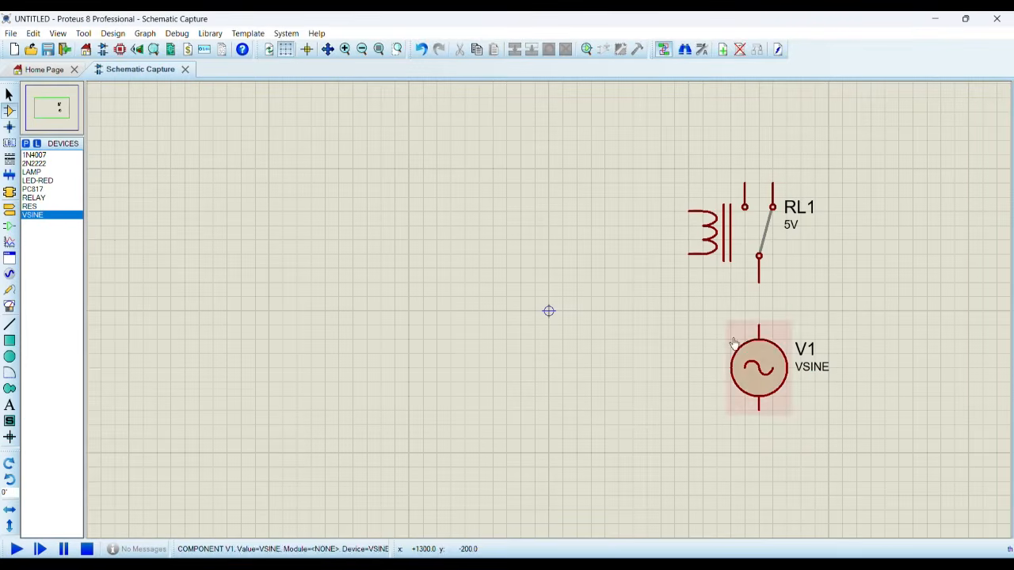
click(759, 325)
click(759, 256)
- Set the VSINE source's amplitude to 220 and its frequency to 5
double_click(752, 369)
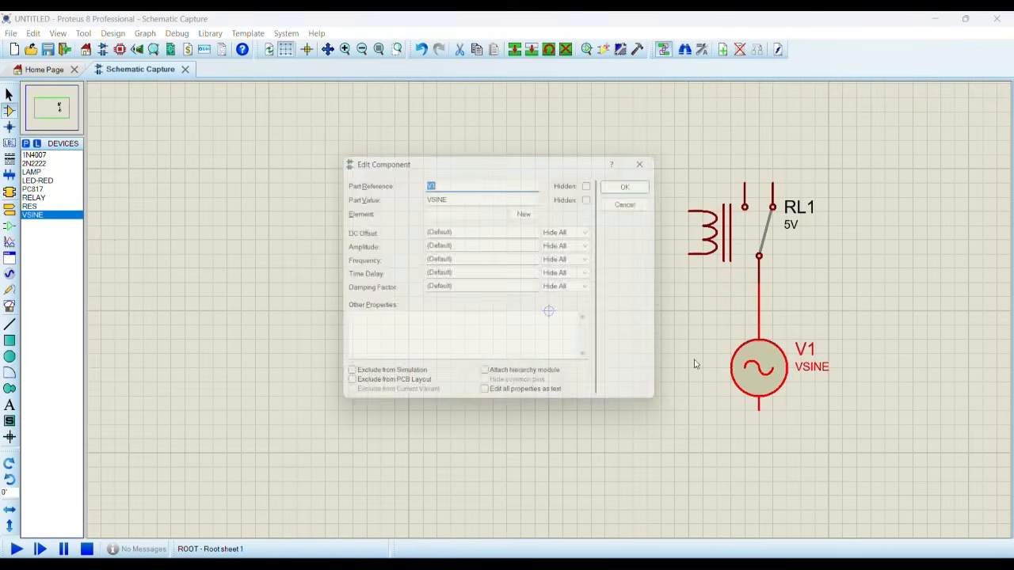
click(478, 247)
text(220)
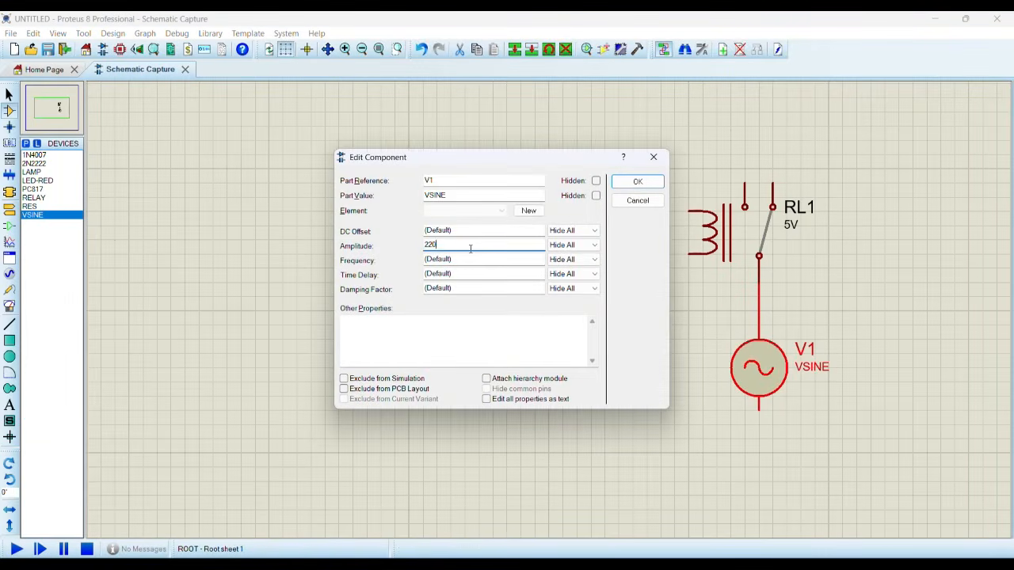
key(Tab)
text(5)
key(Return)
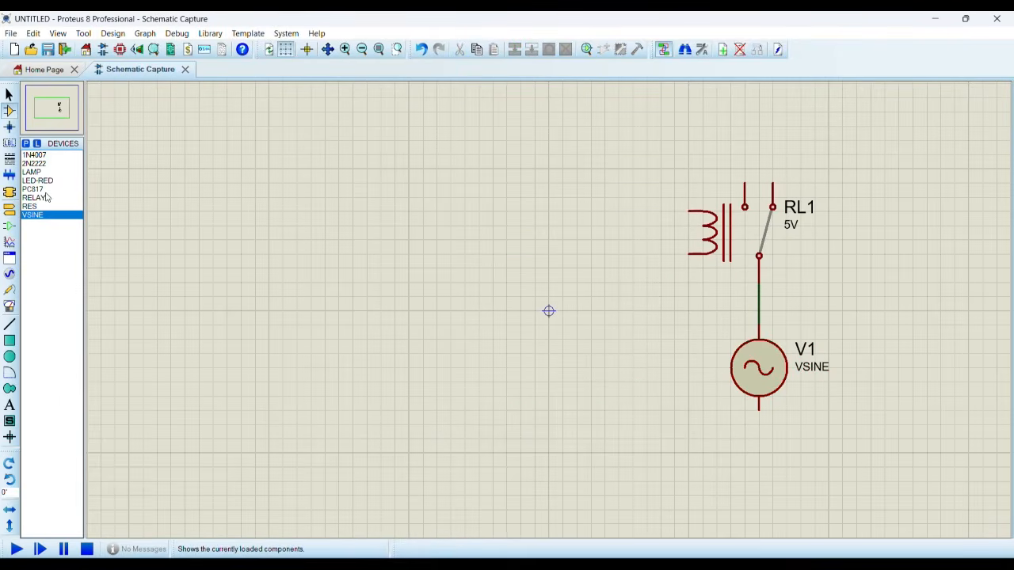
- Place the LAMP beside the relay and wire it between the relay's normally open contact and the VSINE source's lower terminal
click(32, 172)
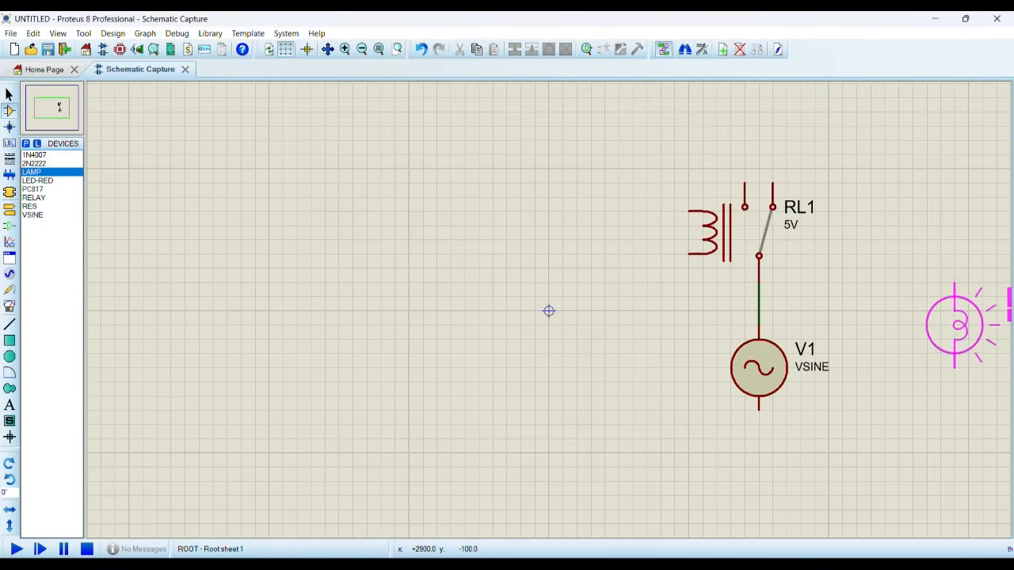
click(898, 297)
click(898, 256)
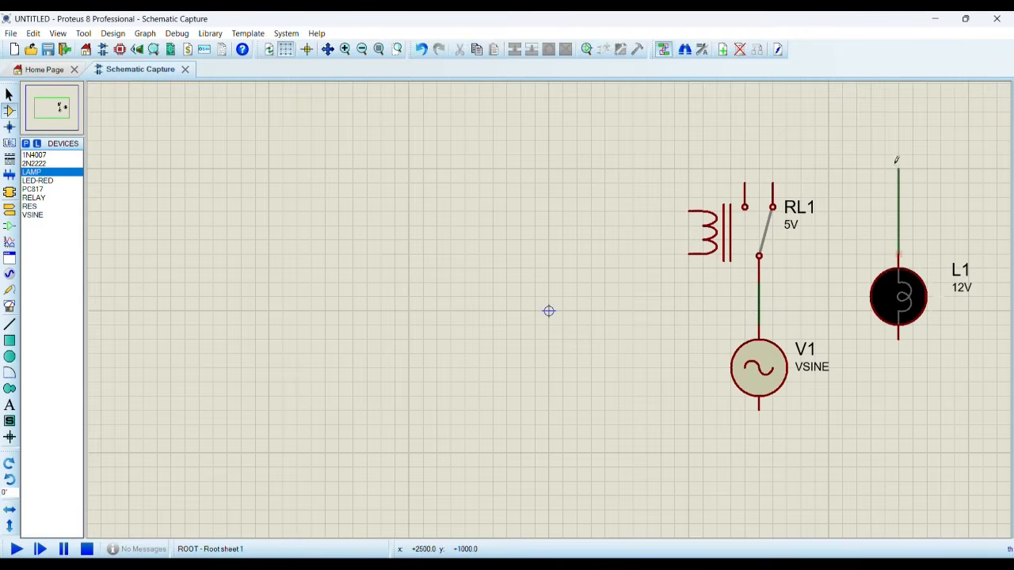
click(745, 186)
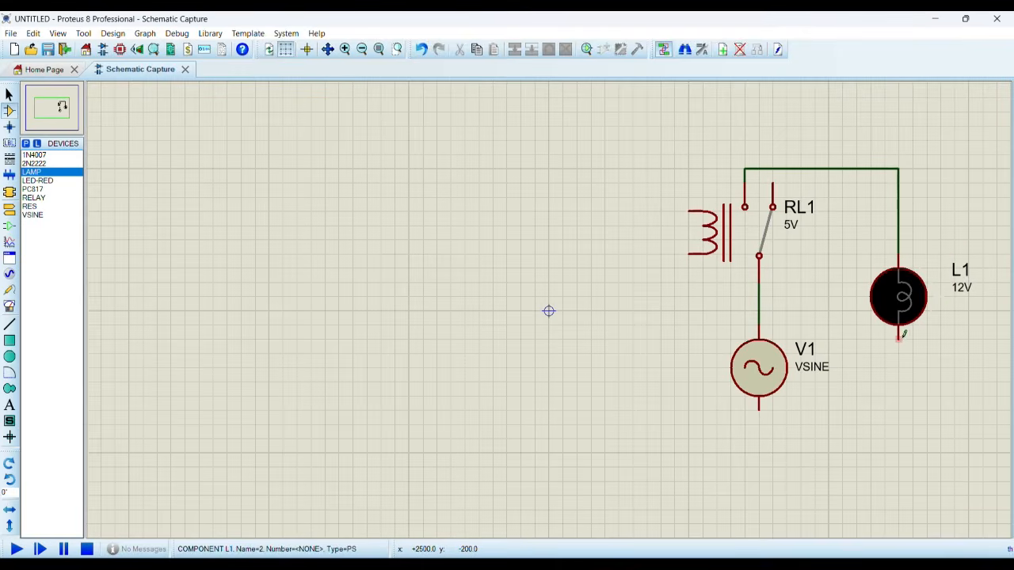
click(898, 338)
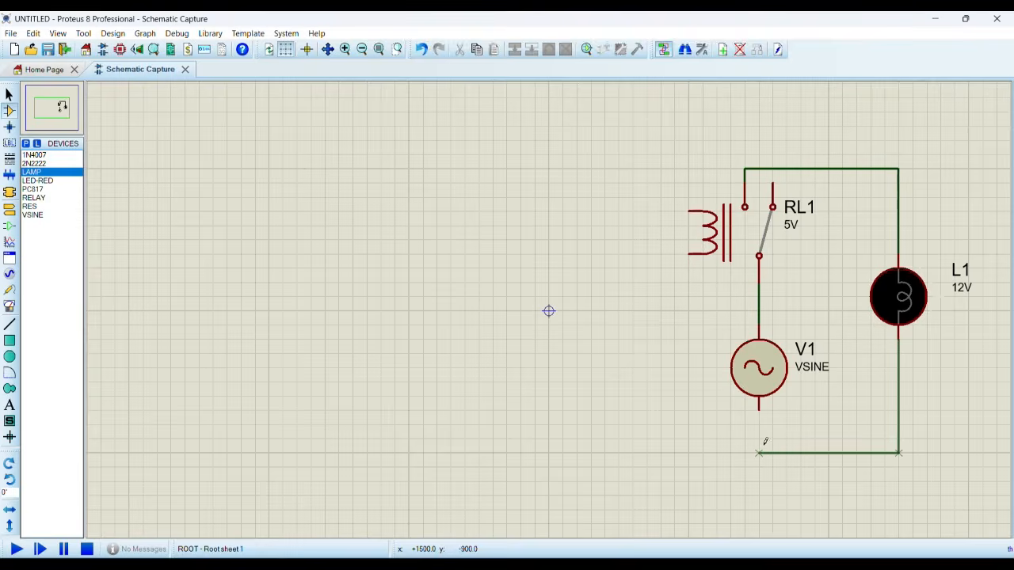
click(761, 410)
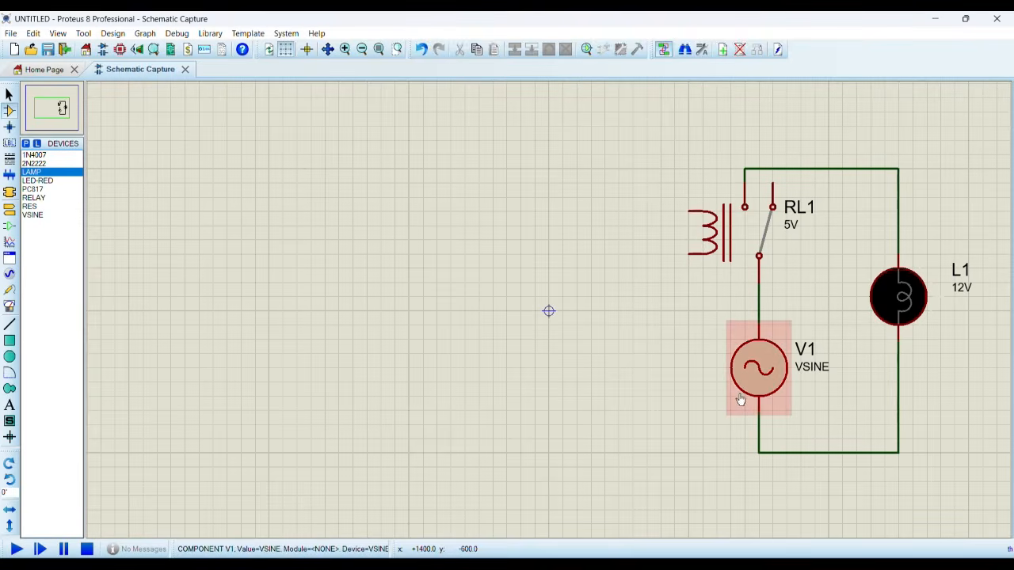
- Place the 1N4007 diode beside the relay coil with its cathode upward and wire it across both coil terminals
click(35, 155)
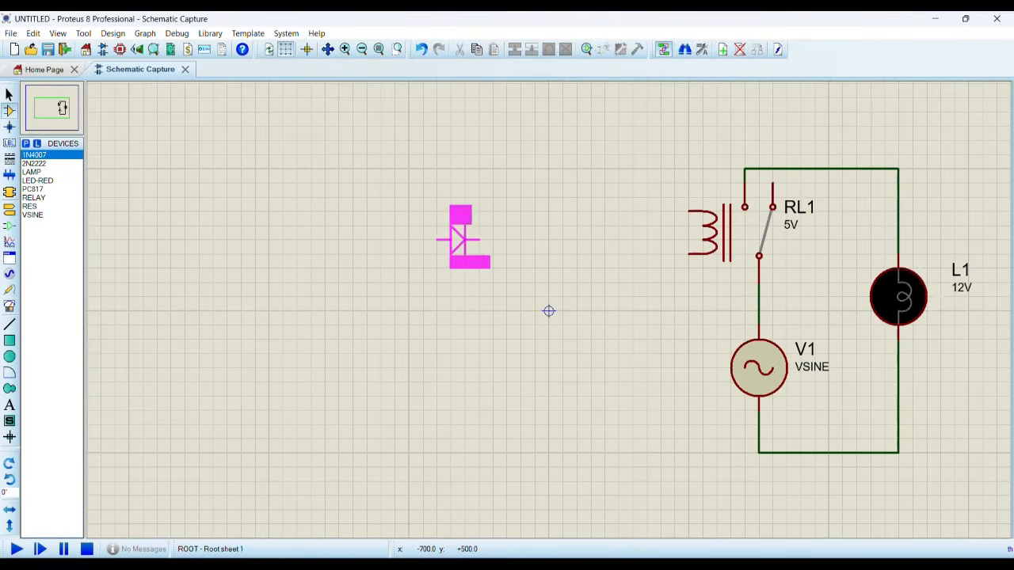
key(KP_Subtract)
key(KP_Subtract)
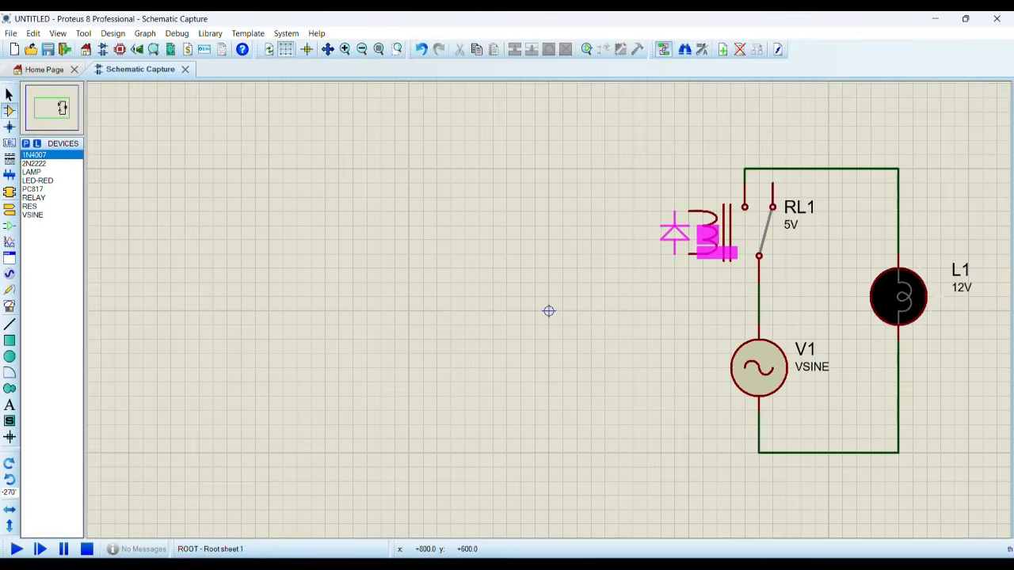
click(648, 221)
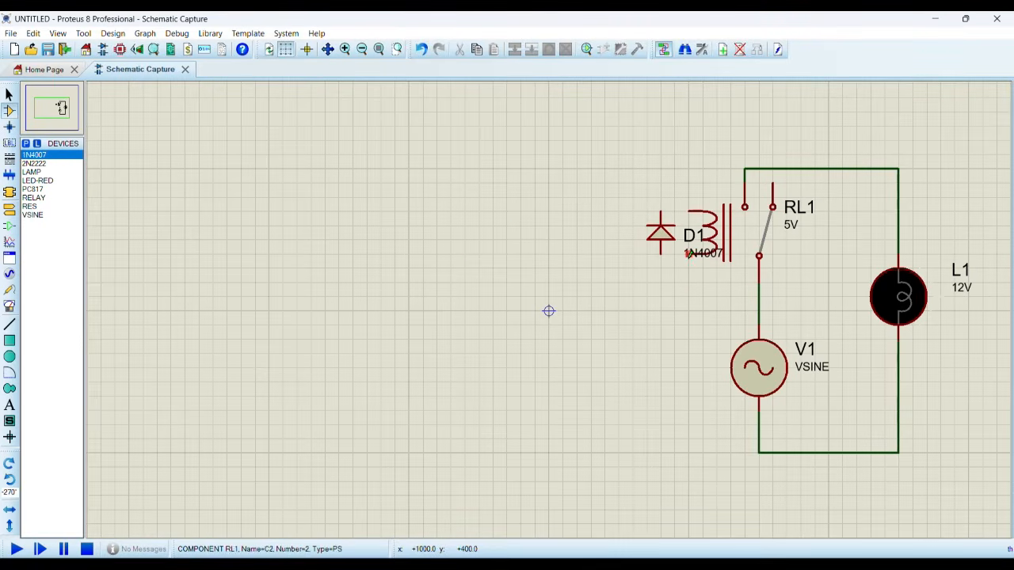
click(688, 254)
click(661, 254)
click(688, 210)
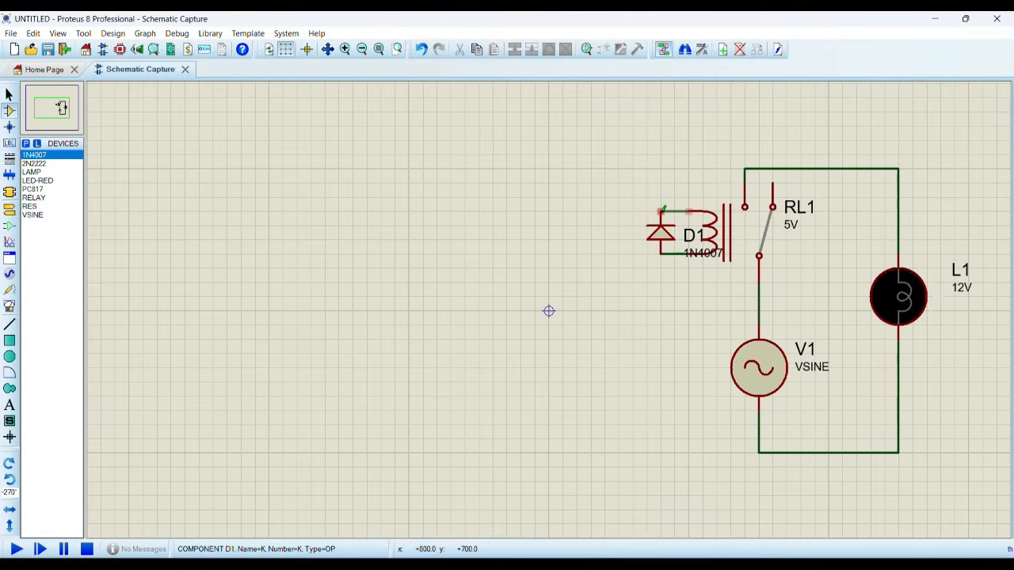
click(661, 210)
- Place the 2N2222 transistor upright below the diode with its emitter downward and wire its collector to the diode's anode
click(67, 164)
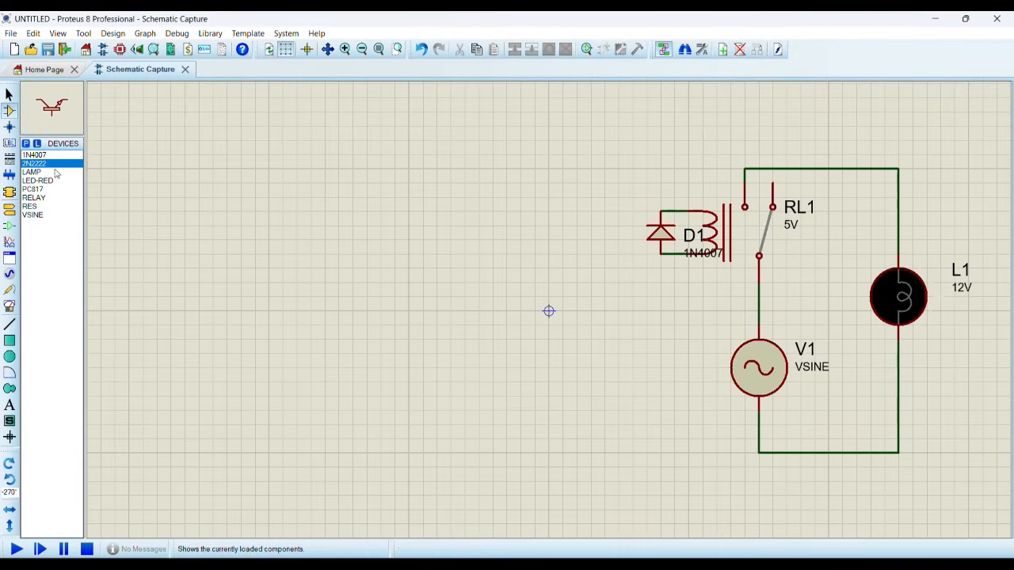
key(KP_Subtract)
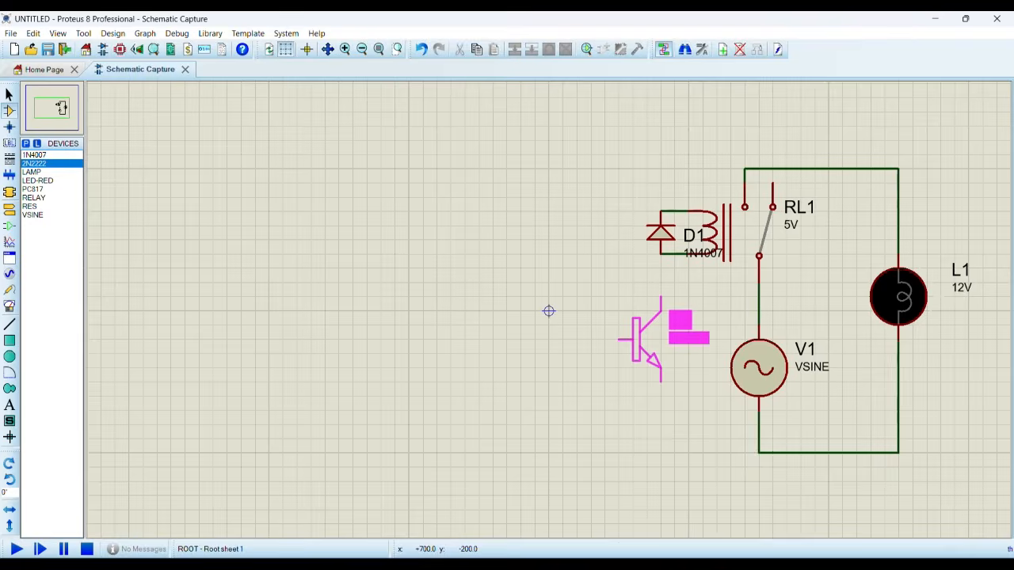
click(640, 354)
click(661, 311)
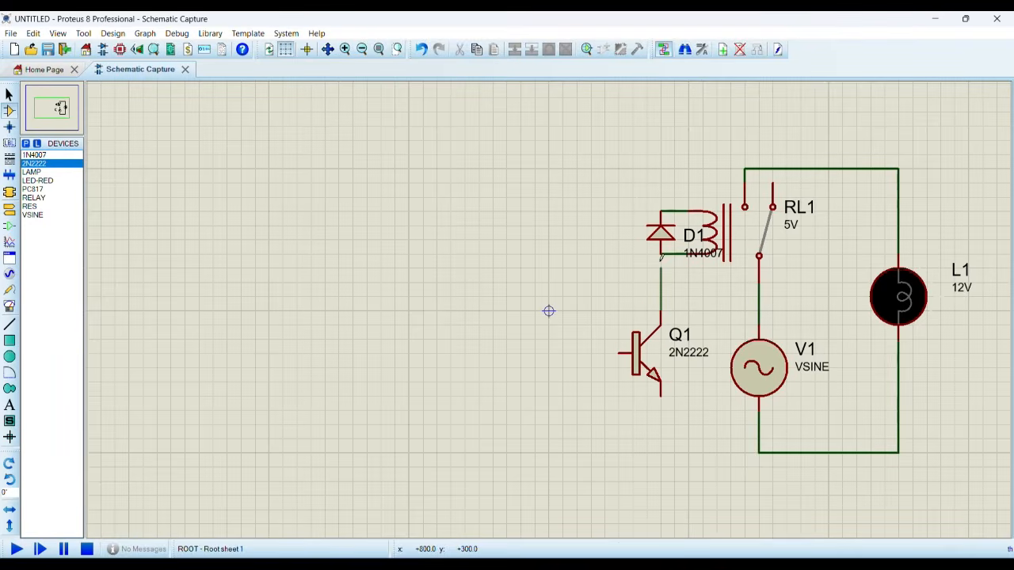
click(660, 255)
- Place a RES resistor connected to the transistor's base and set its resistance to 560
click(29, 206)
click(555, 354)
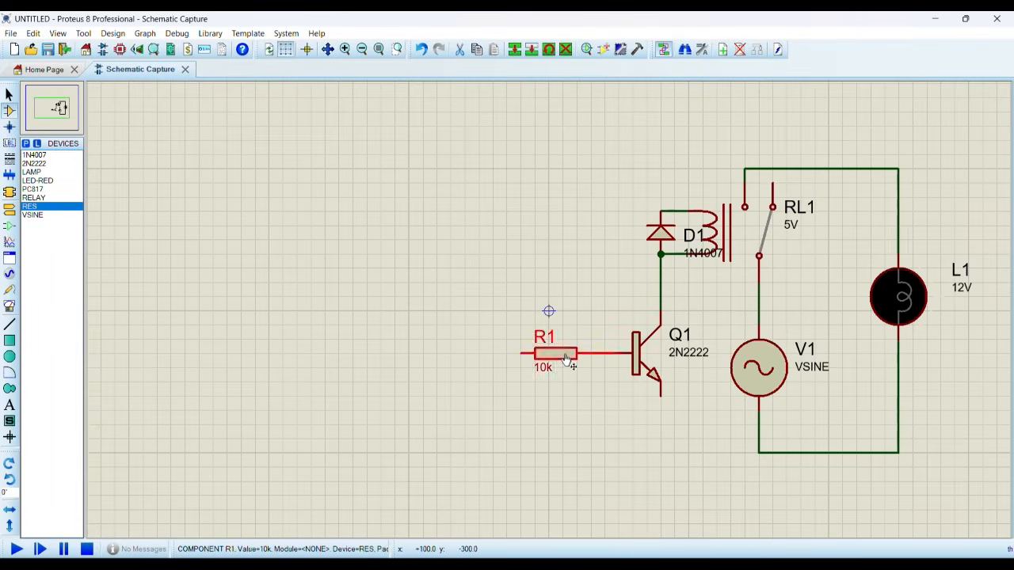
double_click(565, 354)
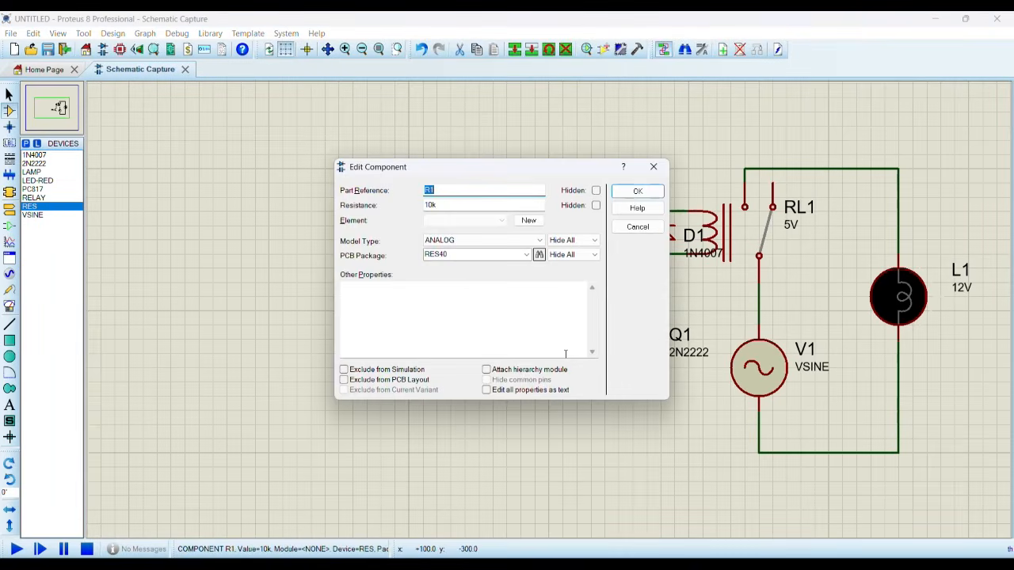
double_click(465, 208)
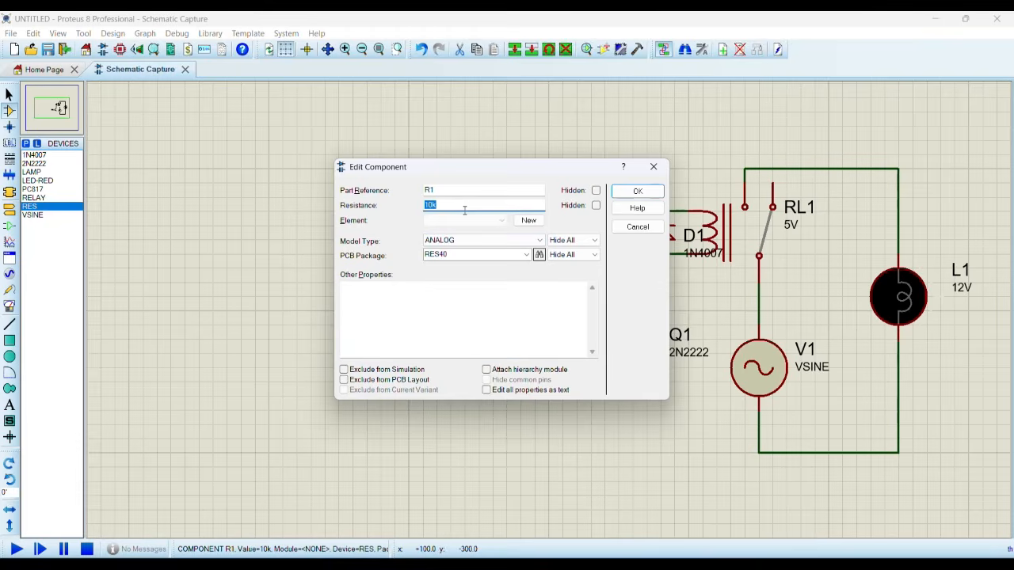
text(560)
key(Return)
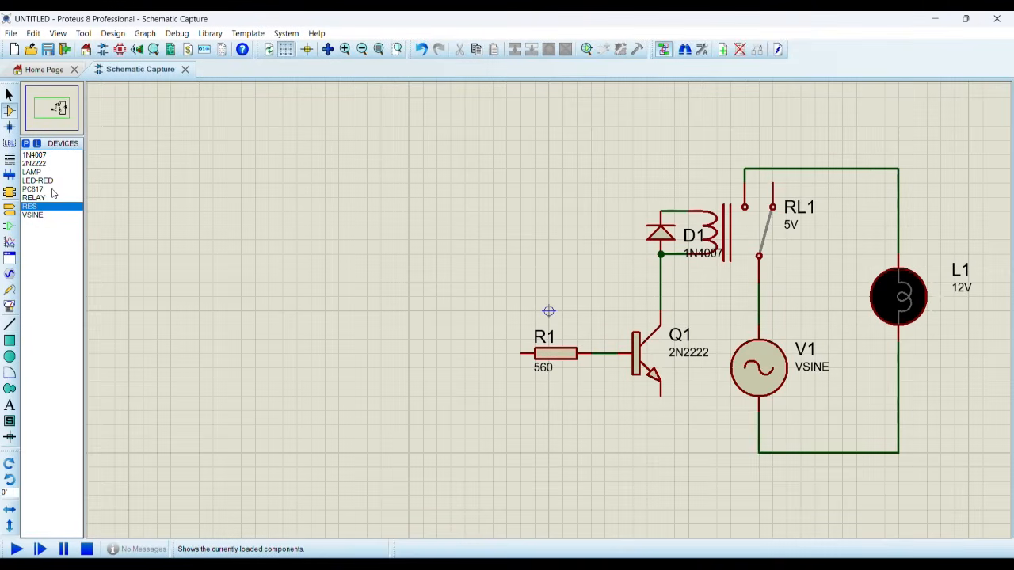
- Place the PC817 beside the base resistor, wiring its emitter pin to the resistor and its collector pin to the diode's cathode
click(33, 189)
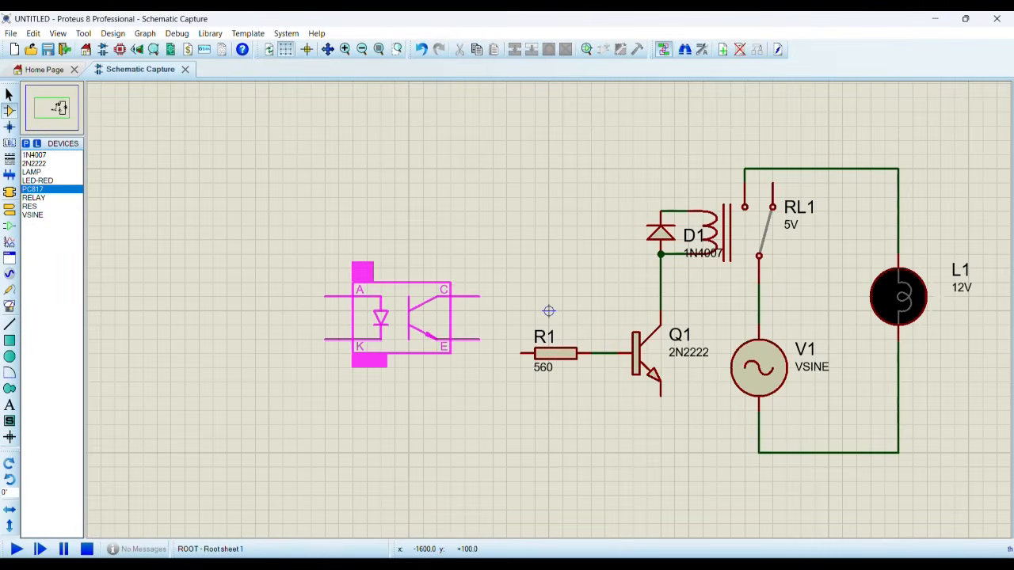
click(321, 304)
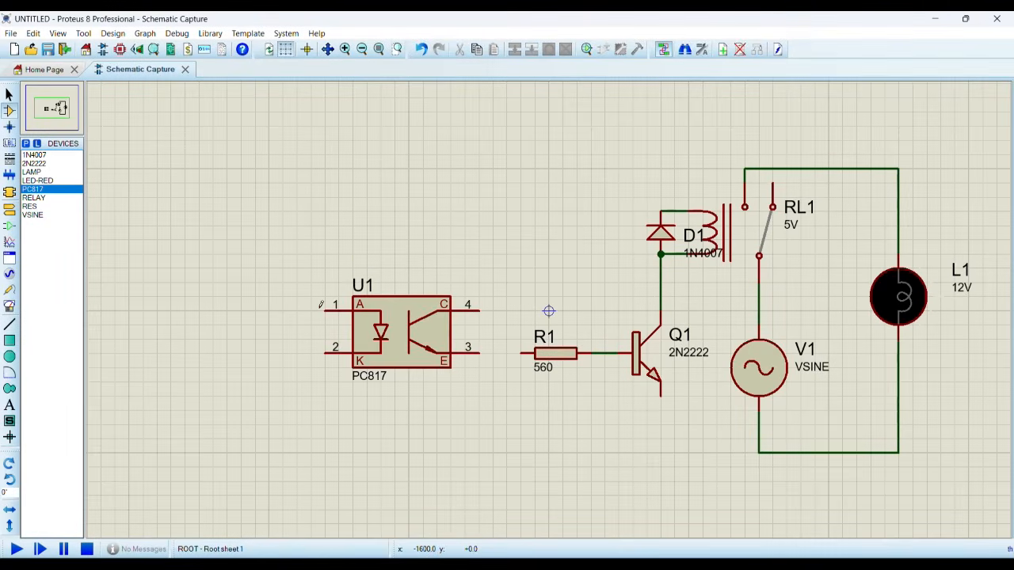
click(480, 352)
click(520, 352)
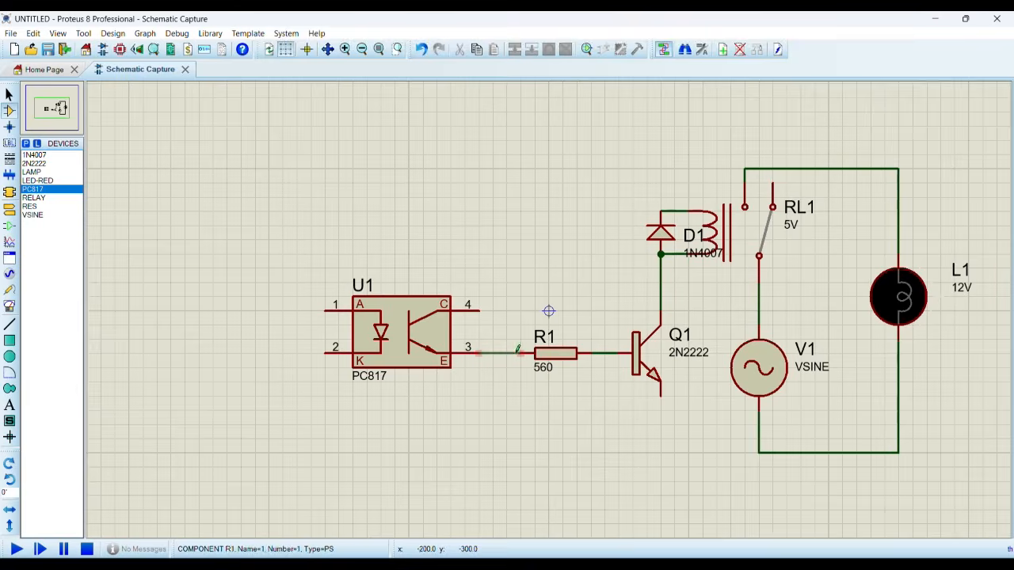
click(477, 310)
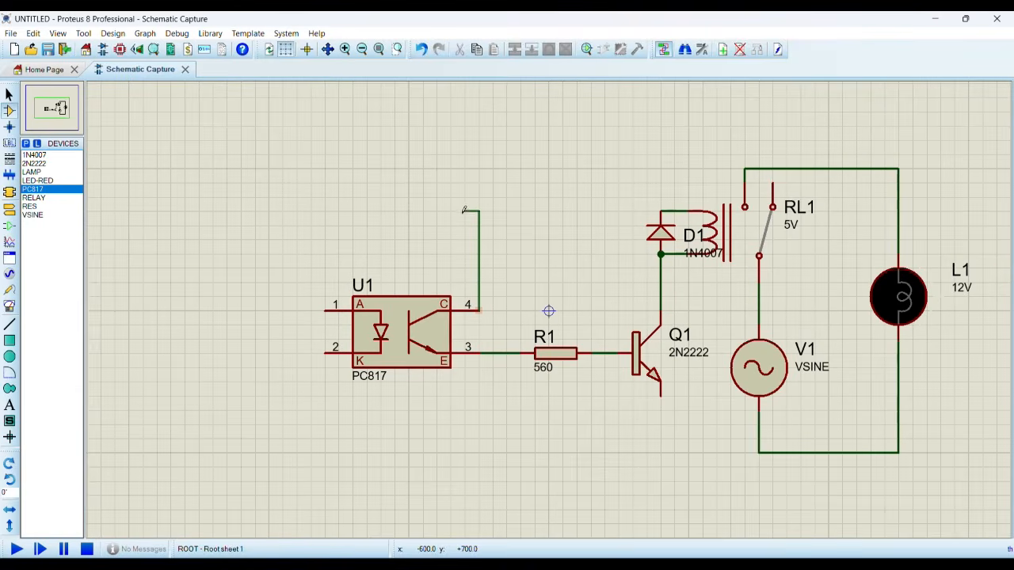
click(658, 213)
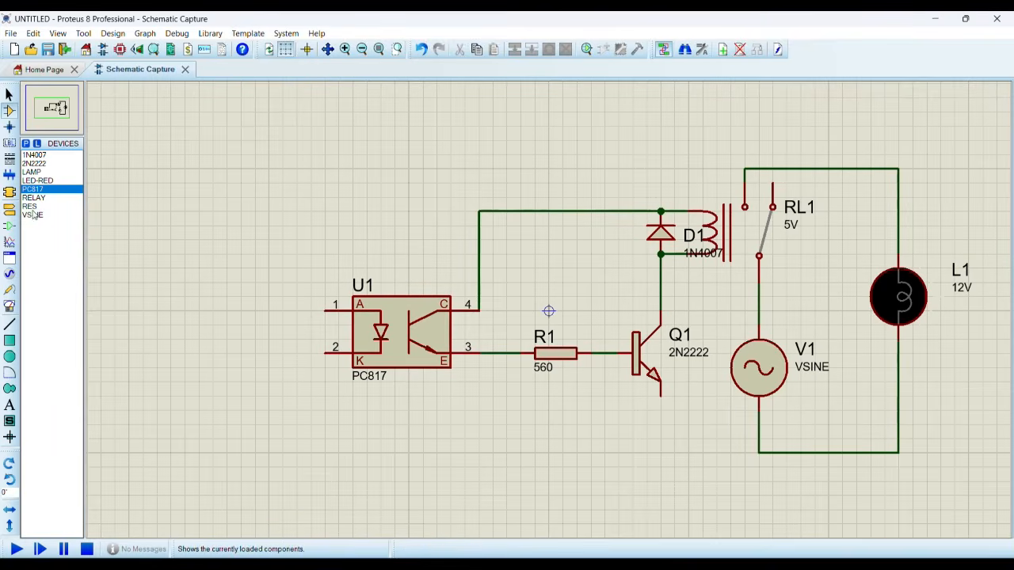
- Place the LED-RED horizontally beside the optocoupler with its anode facing it, and wire the anode to the PC817's cathode pin
click(36, 180)
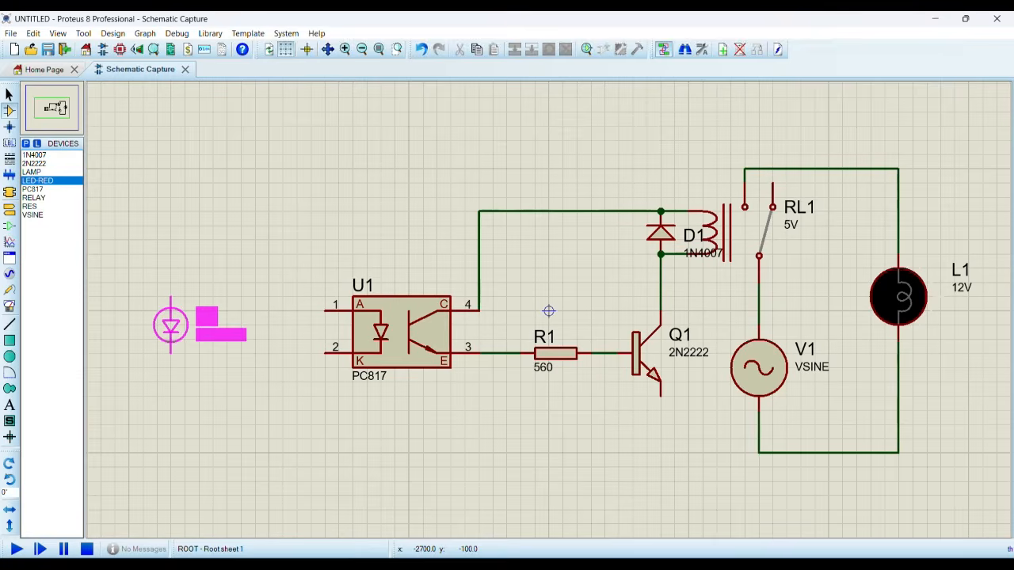
key(KP_Subtract)
click(269, 354)
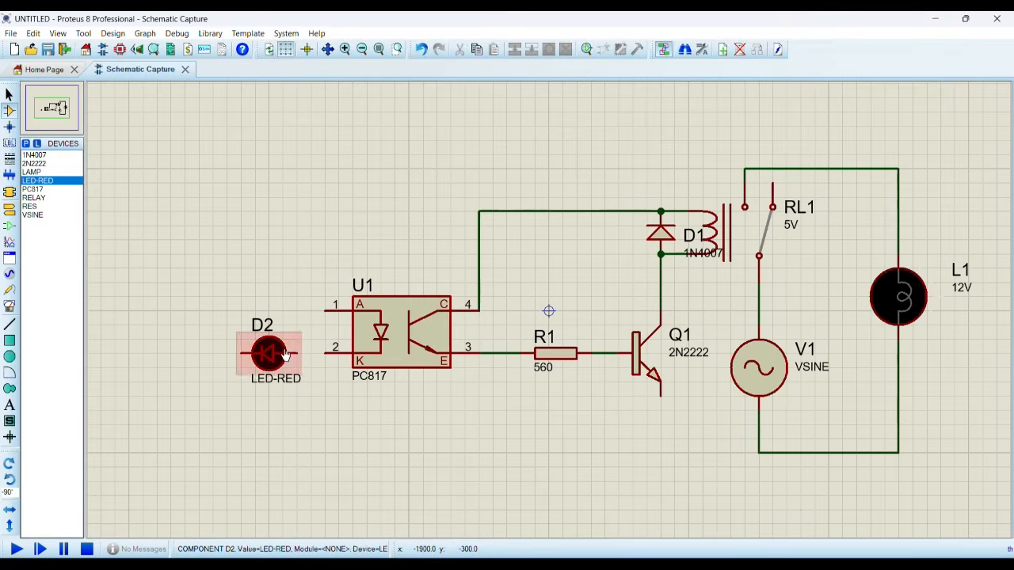
click(297, 353)
click(326, 352)
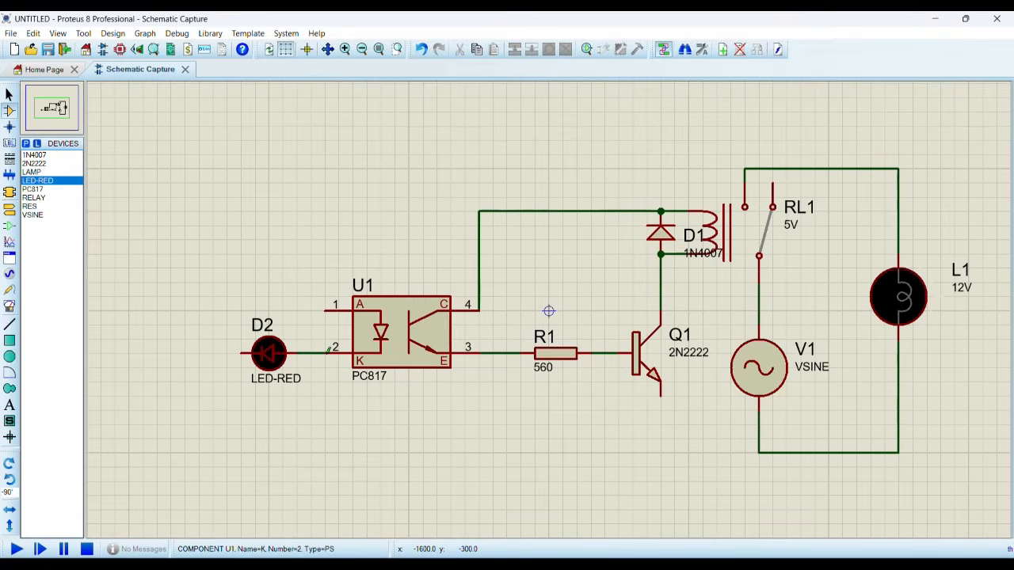
- Place a vertical RES resistor above the PC817's anode pin and wire it between the supply line and that pin
click(31, 206)
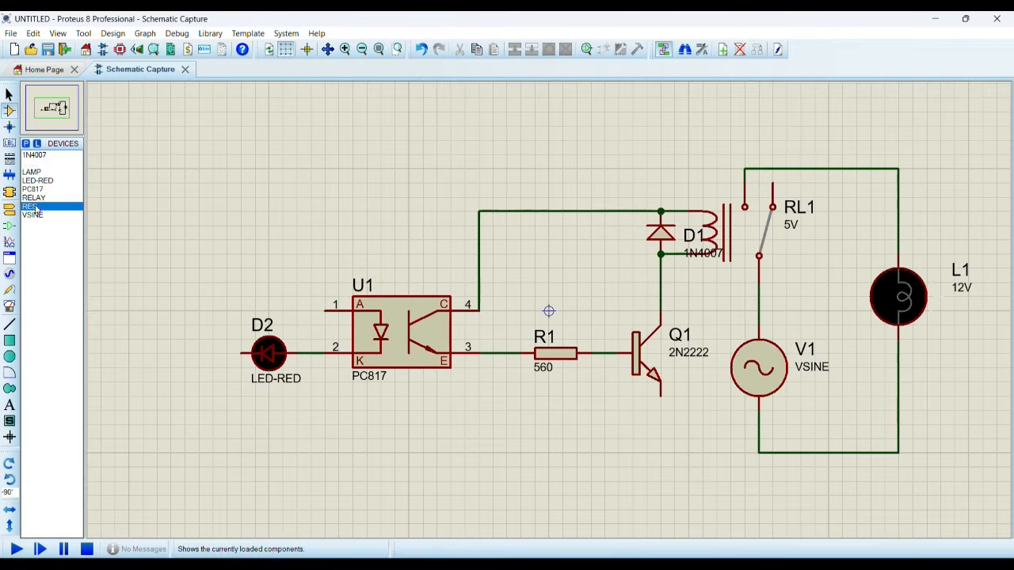
click(325, 232)
click(478, 211)
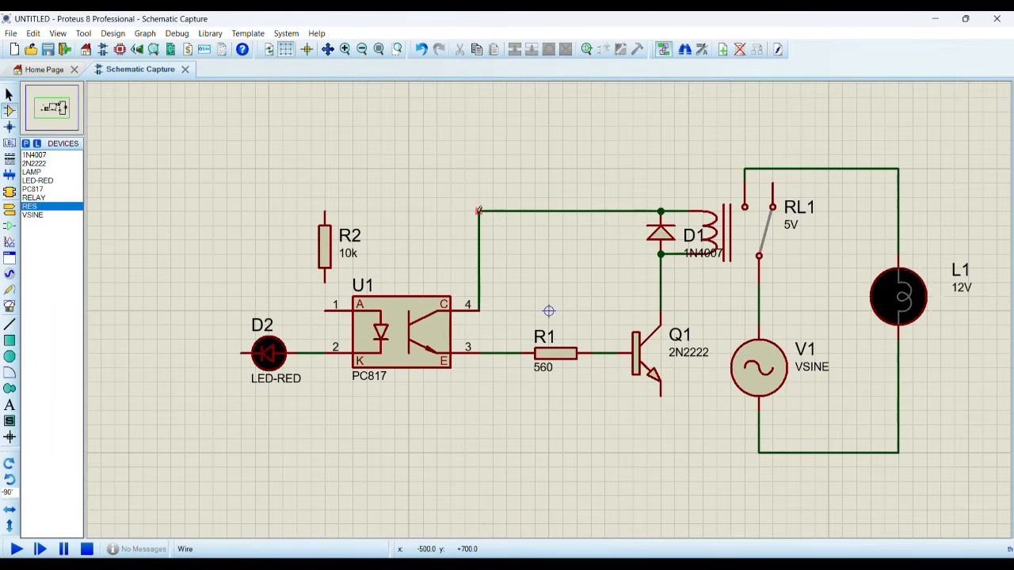
click(325, 211)
click(325, 279)
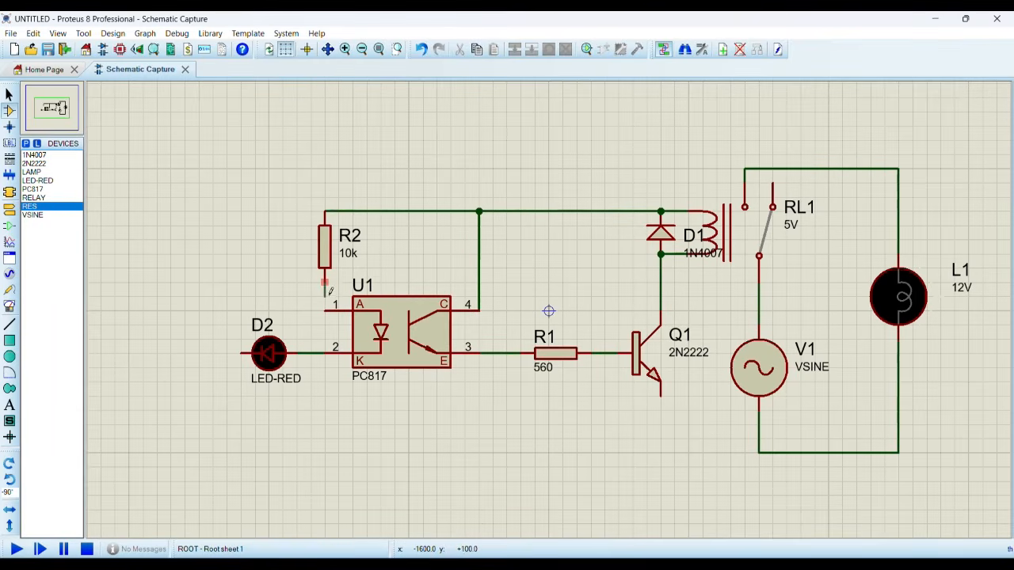
click(325, 305)
- Draw a wire down from the transistor's emitter ending in a junction dot, then extend it horizontally beneath the LED and straighten its route
click(660, 394)
double_click(661, 425)
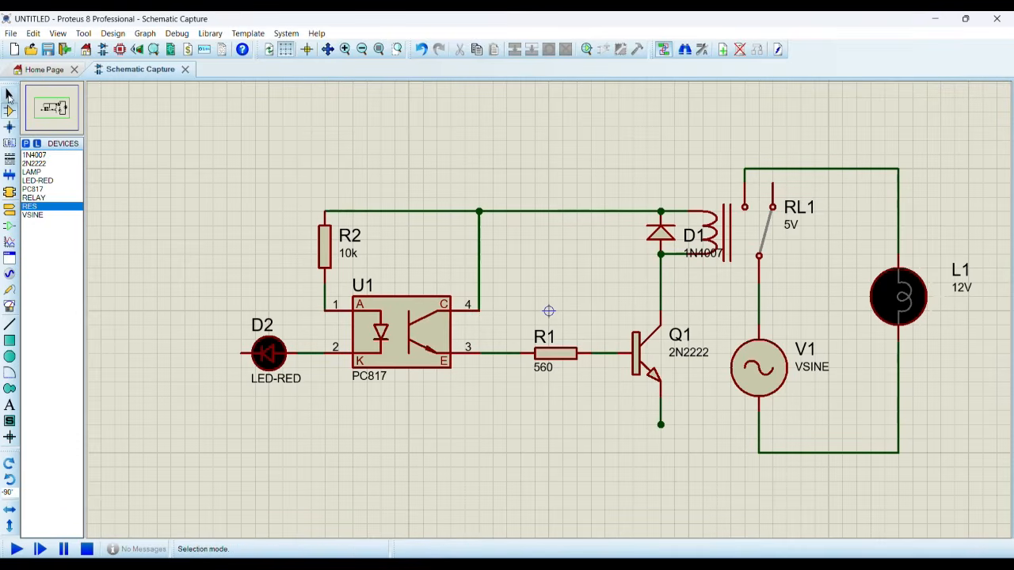
click(662, 416)
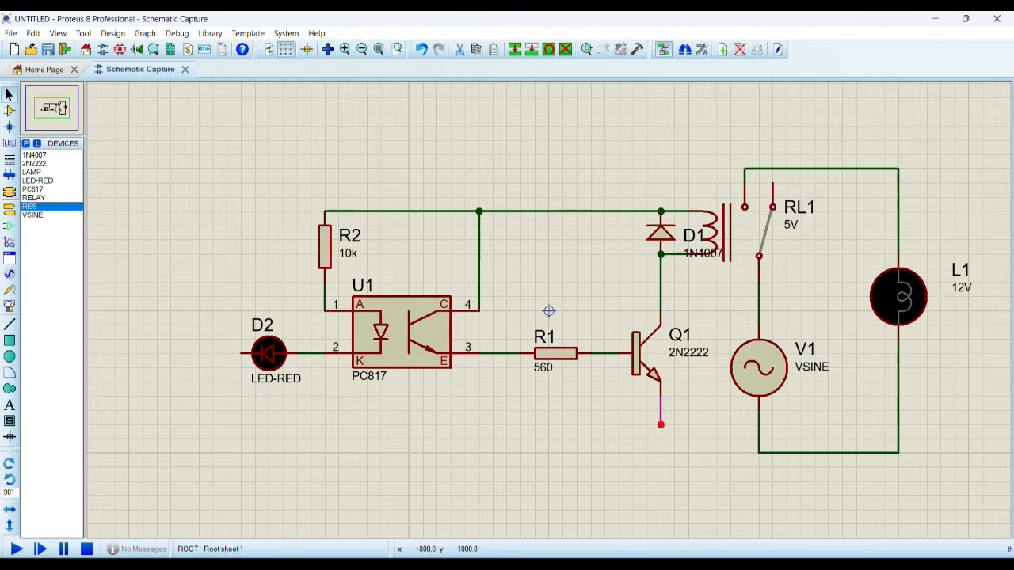
drag(662, 416, 527, 458)
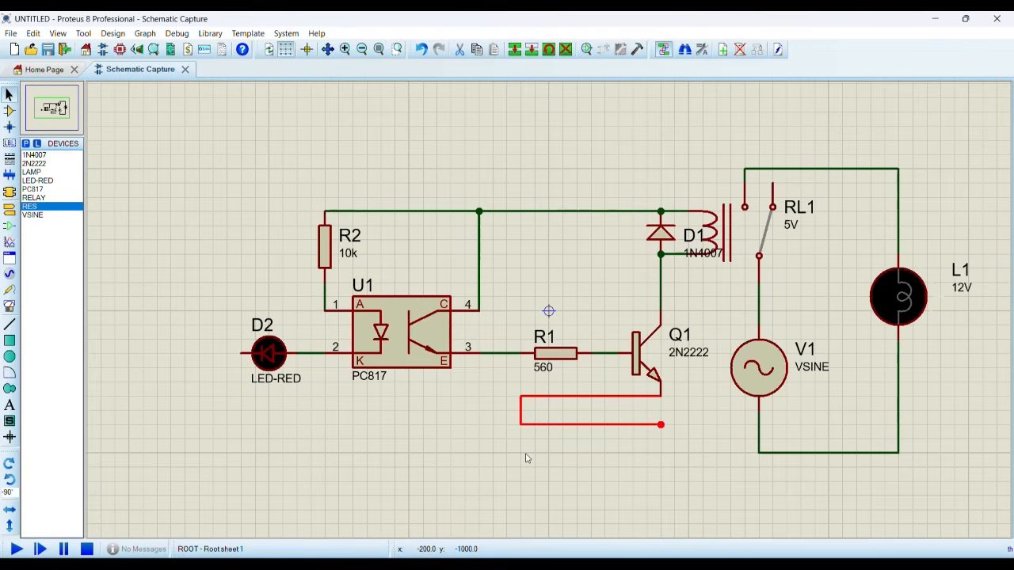
drag(661, 425, 199, 425)
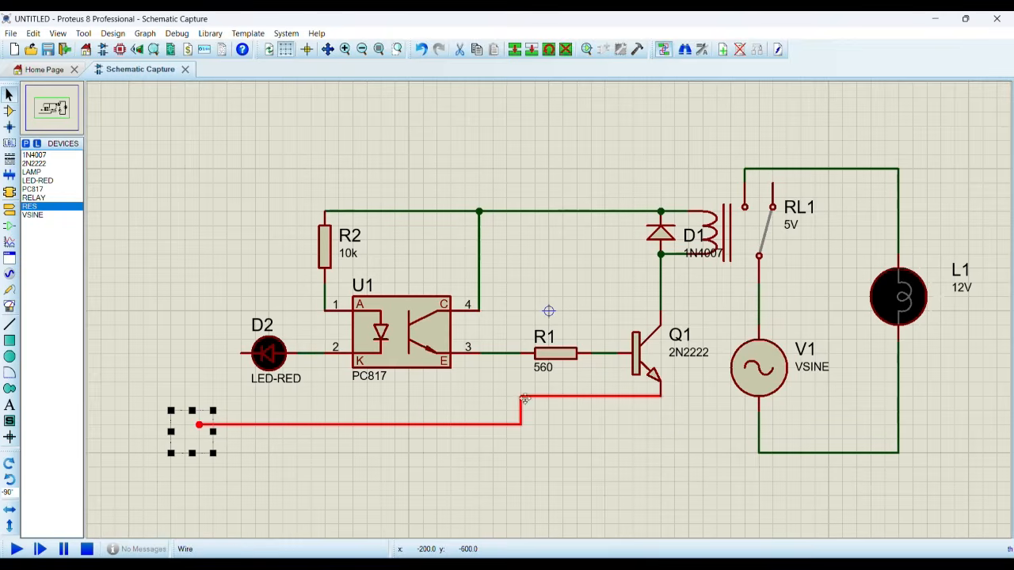
drag(523, 400, 664, 433)
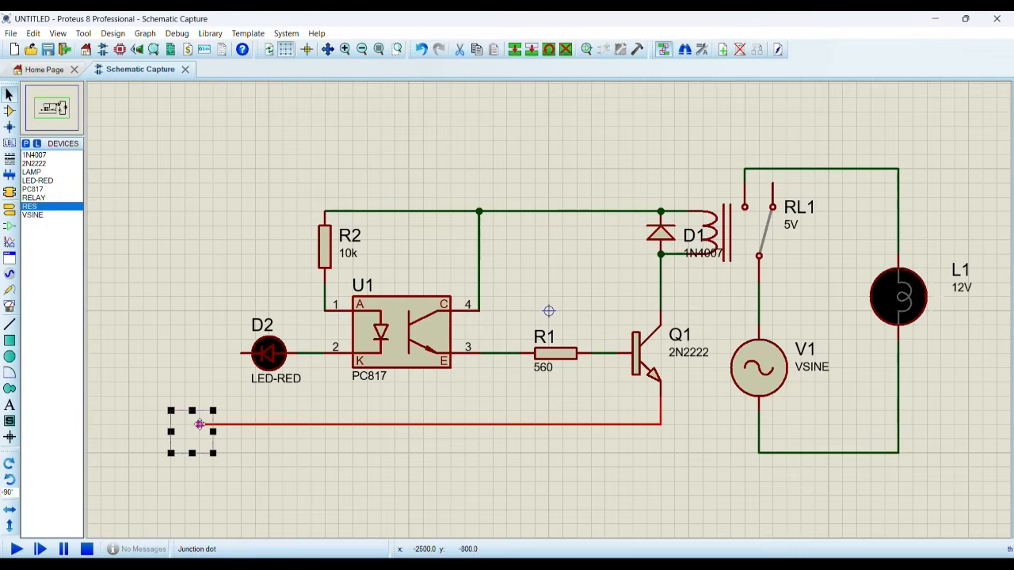
- Move the emitter wire's end junction dot level with the LED's cathode, and lower the wire's horizontal run well beneath the LED
drag(199, 426, 158, 355)
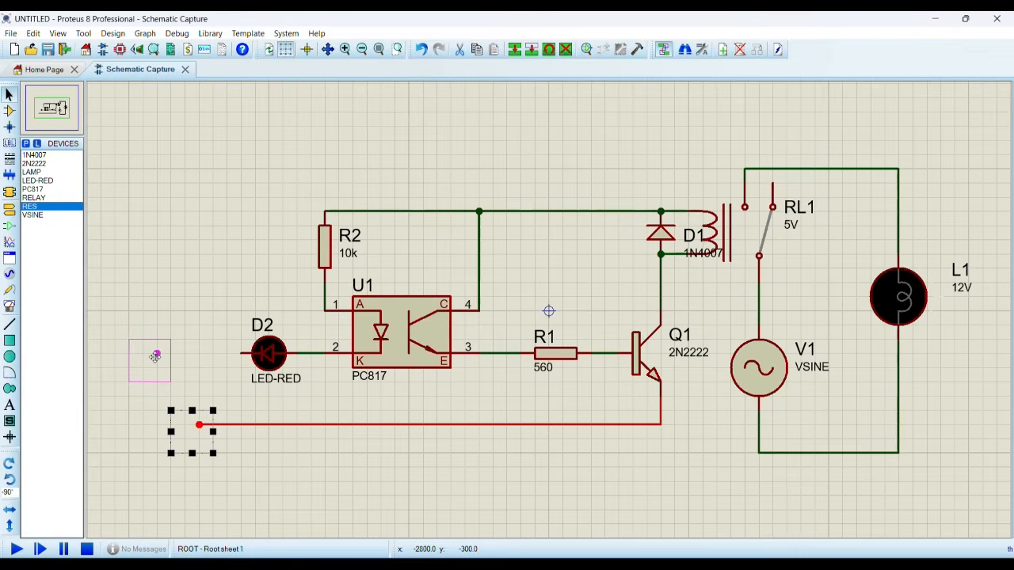
drag(154, 357, 194, 358)
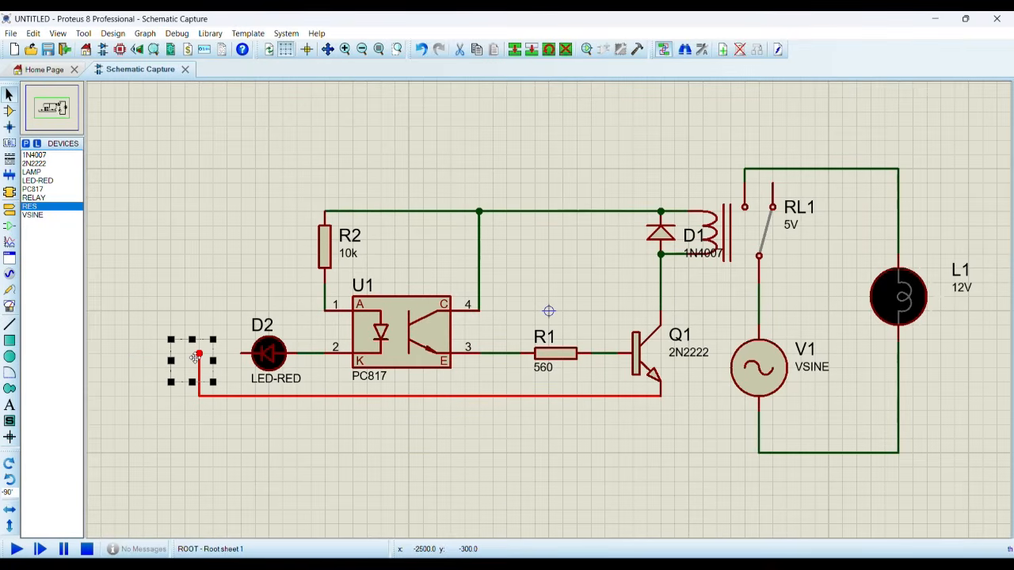
drag(432, 394, 432, 453)
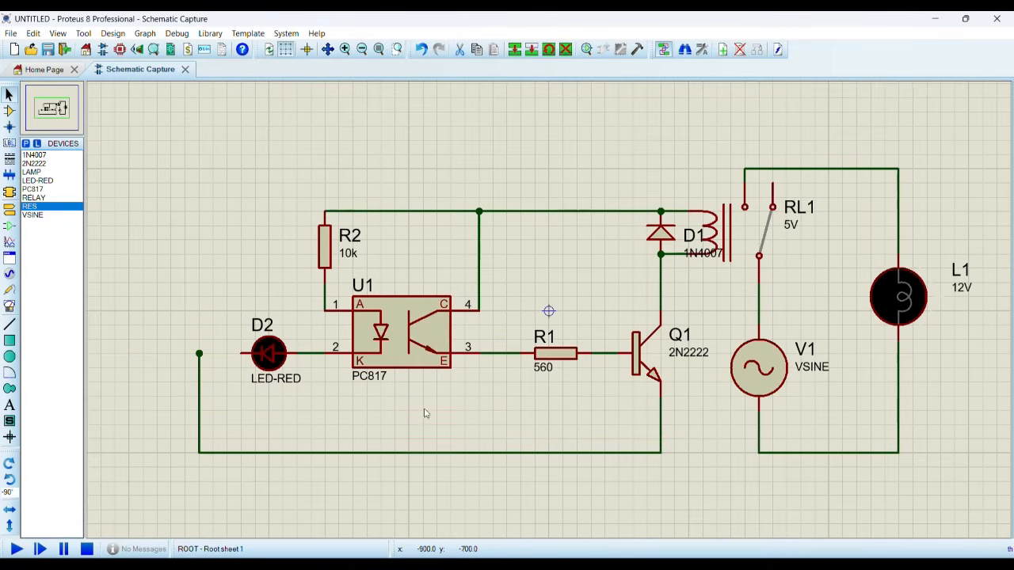
- Place a GROUND terminal on the horizontal wire coming from the transistor's emitter
click(9, 209)
click(40, 198)
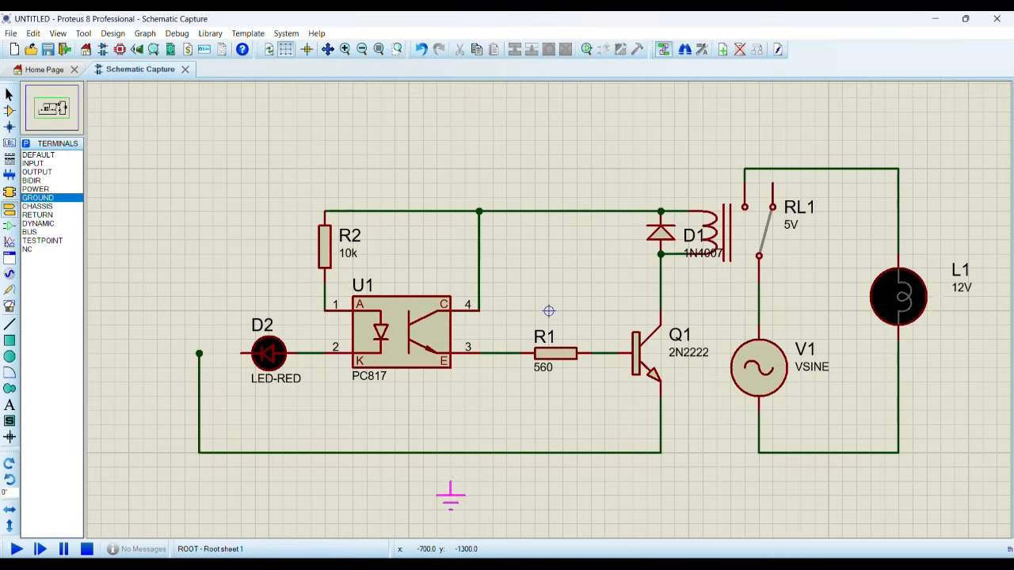
click(436, 454)
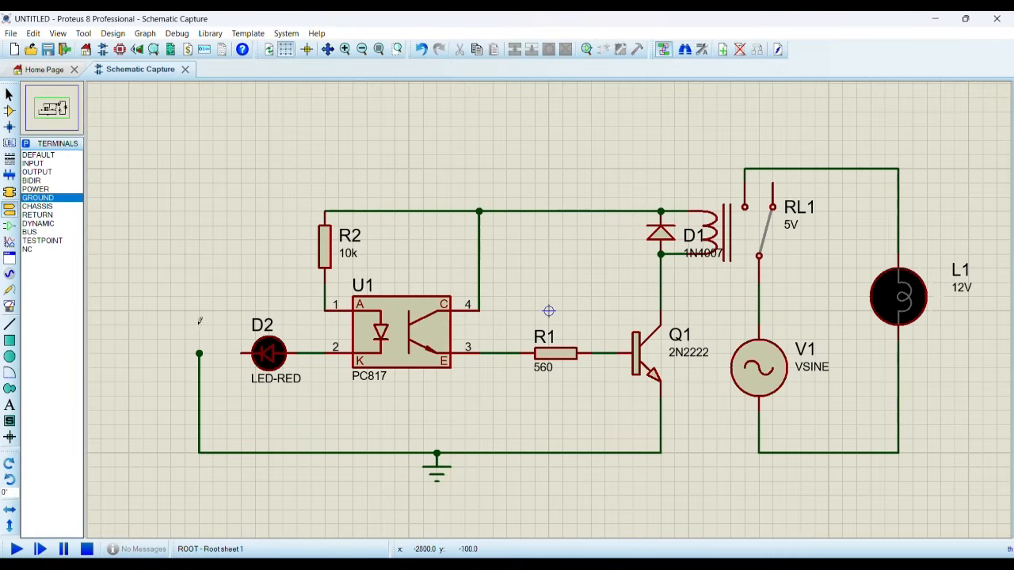
- Draw wire stubs ending in junction dots from the LED's cathode and the supply line at R2, stretching the supply stub outward above the ground wire's end
click(241, 353)
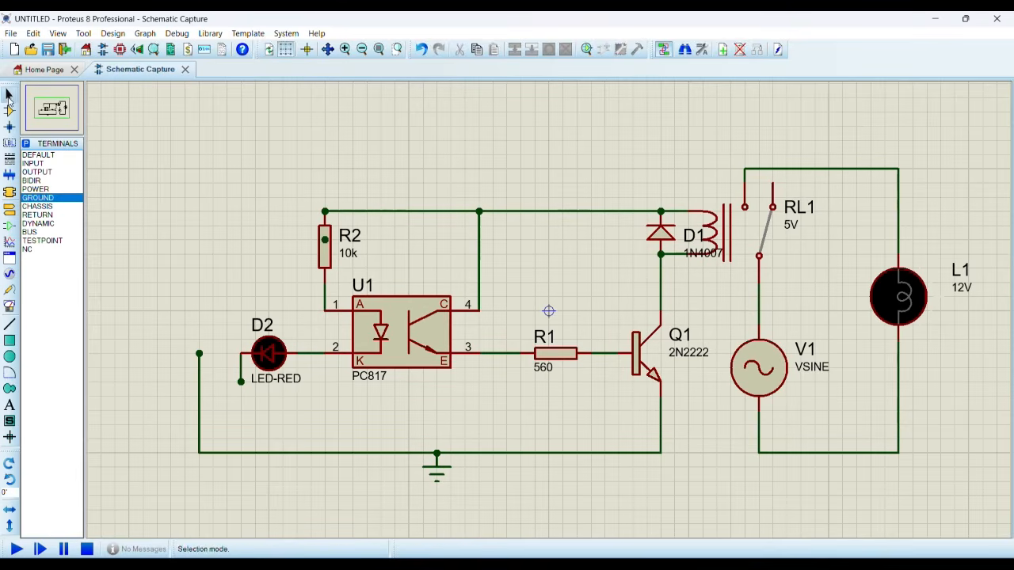
click(9, 94)
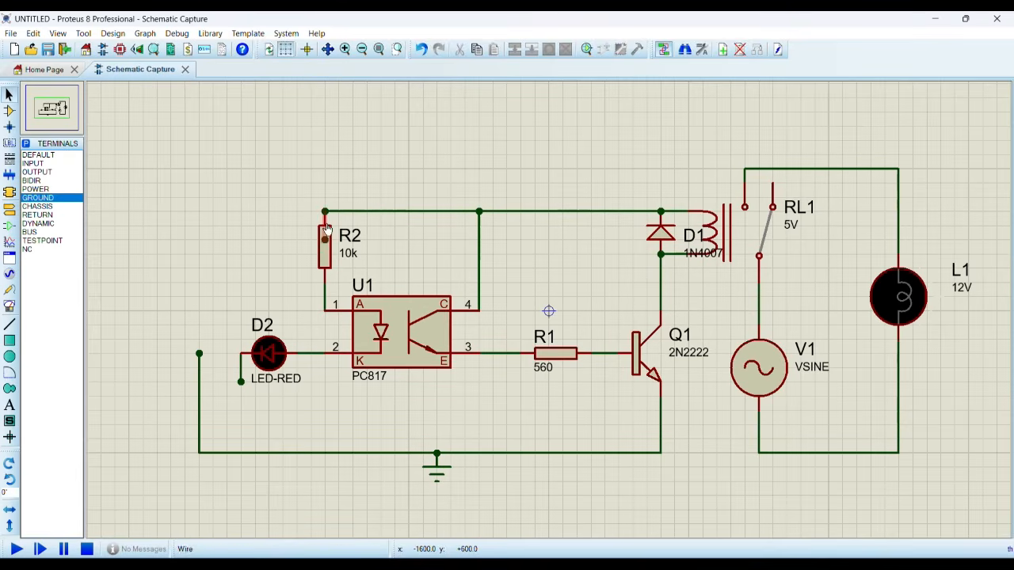
click(325, 237)
click(324, 232)
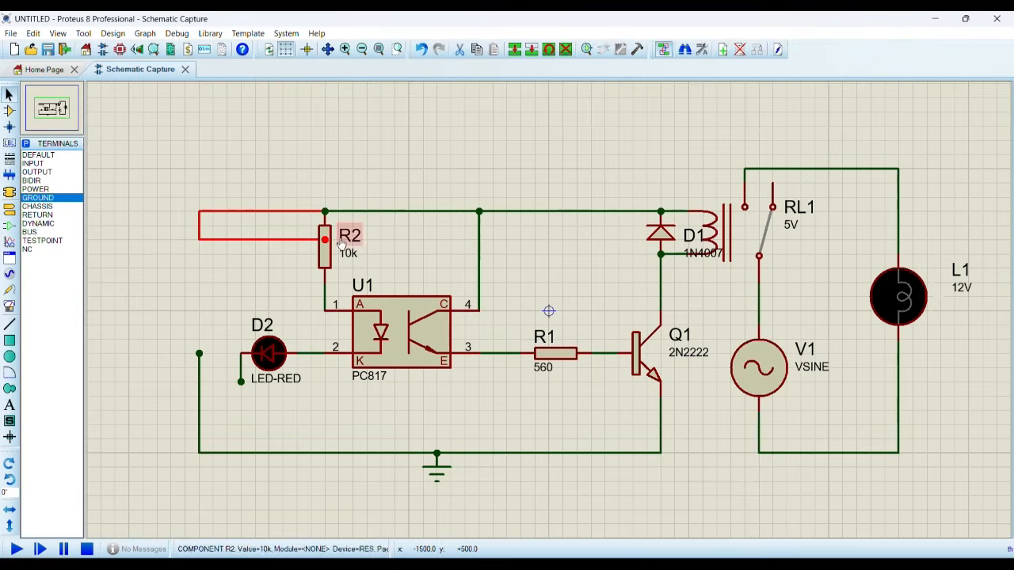
drag(260, 239, 206, 240)
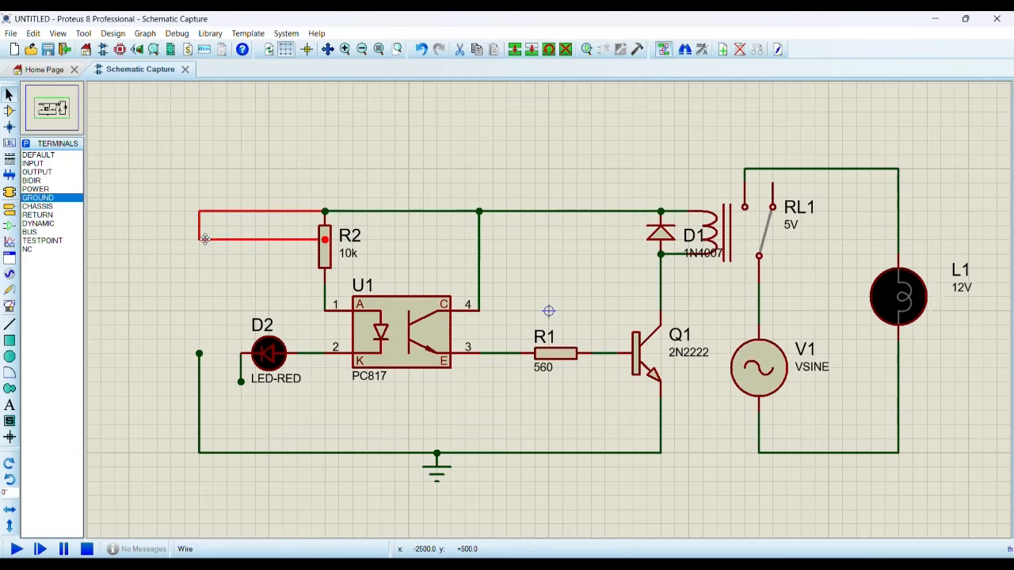
- Shift R2 aside, move the supply stub's junction dot directly above the ground wire's dot, and return R2 in line with the PC817's anode
click(327, 261)
drag(326, 262, 341, 261)
click(317, 262)
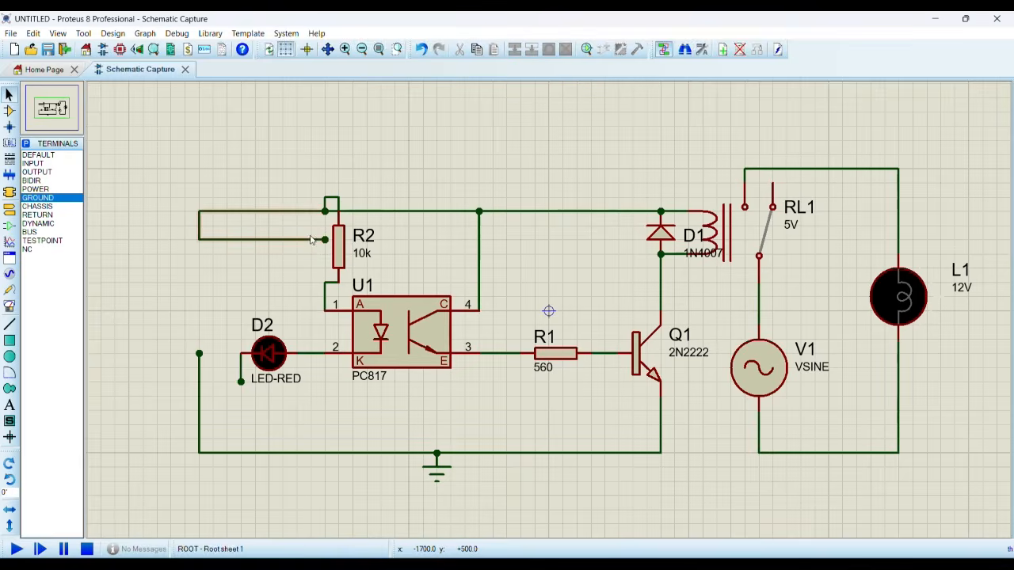
drag(325, 241, 199, 254)
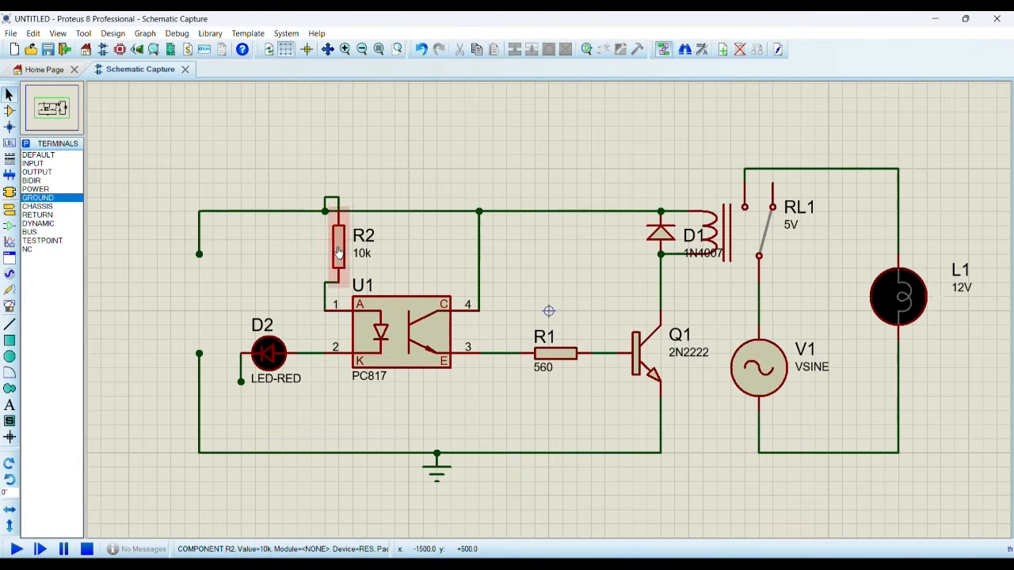
drag(346, 248, 324, 248)
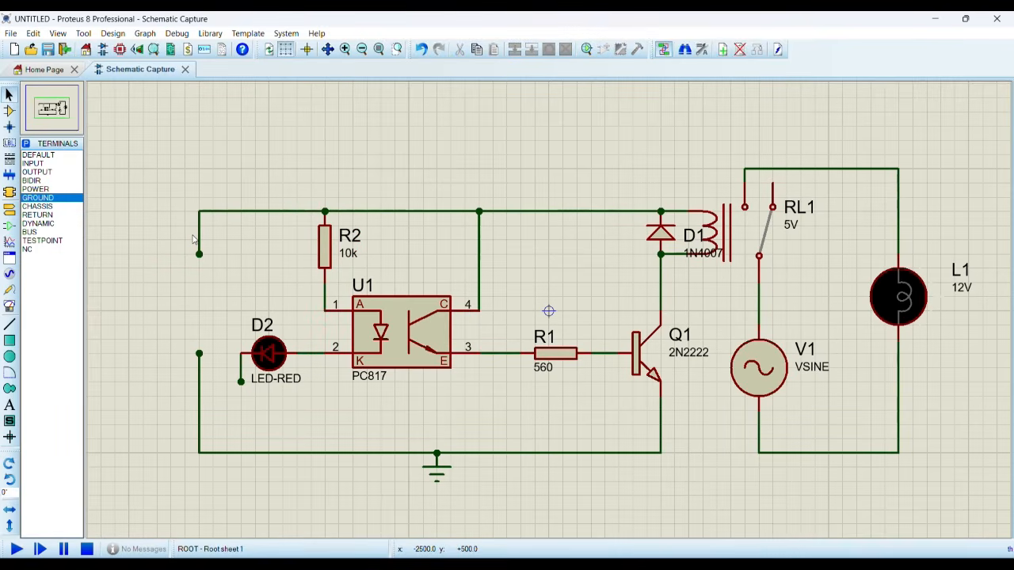
- Reroute the LED's cathode wire so its junction dot sits between the supply and ground dots in the same vertical line
click(241, 368)
drag(241, 367, 226, 368)
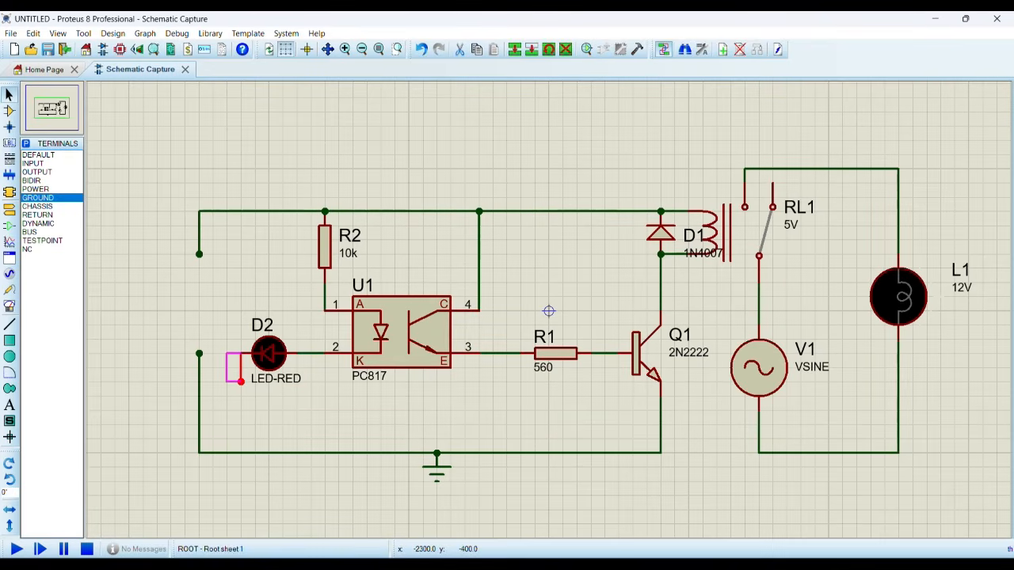
click(255, 400)
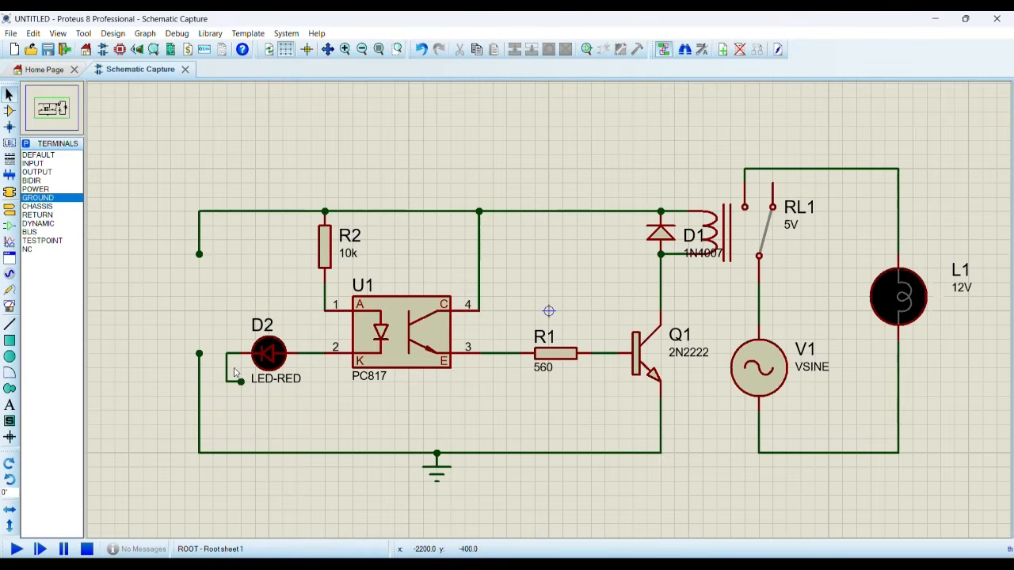
click(251, 396)
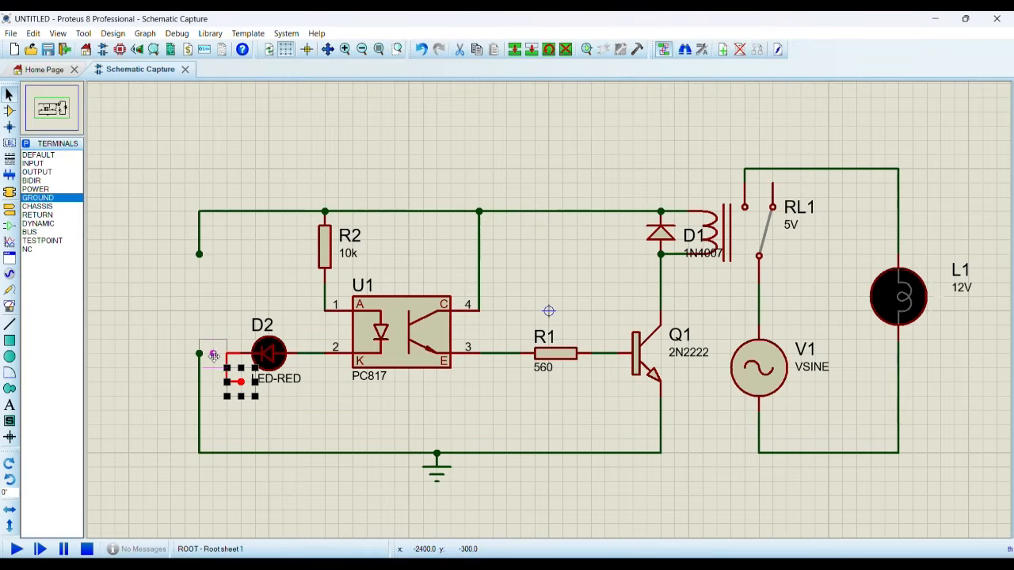
drag(216, 311, 200, 311)
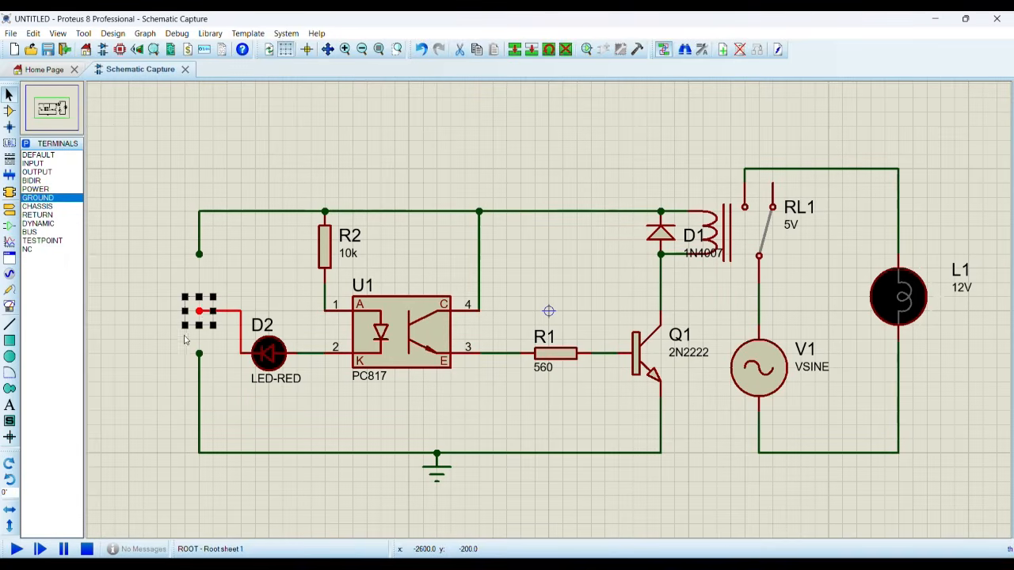
click(178, 339)
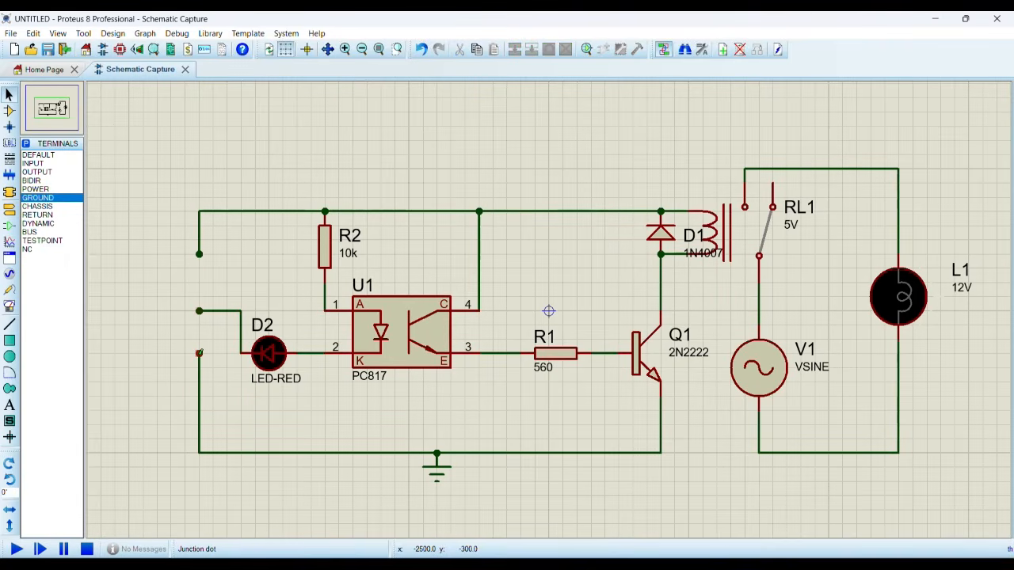
- Lower the supply wire's end junction dot slightly towards the LED input's dot
click(199, 254)
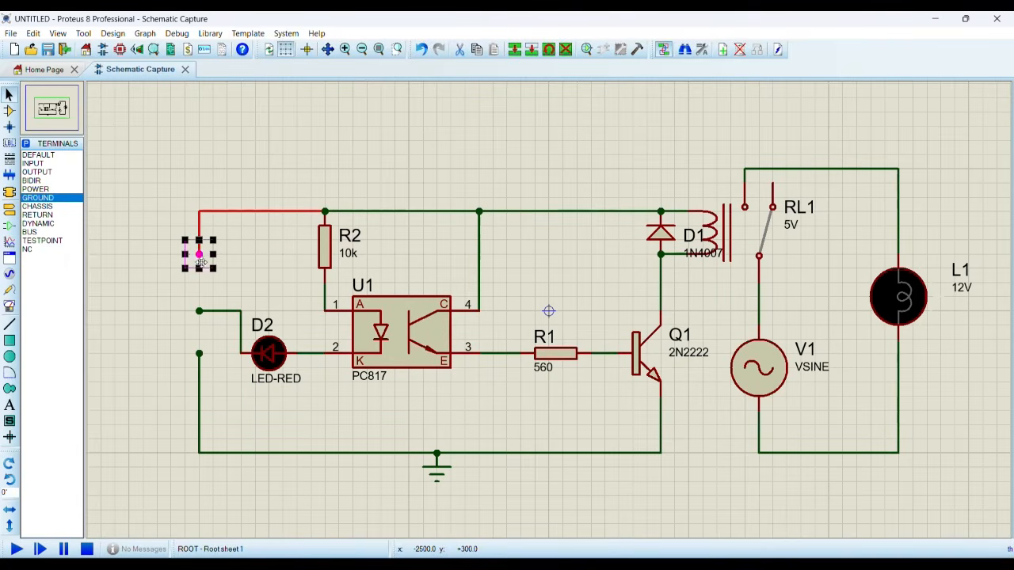
drag(201, 262, 201, 276)
click(172, 295)
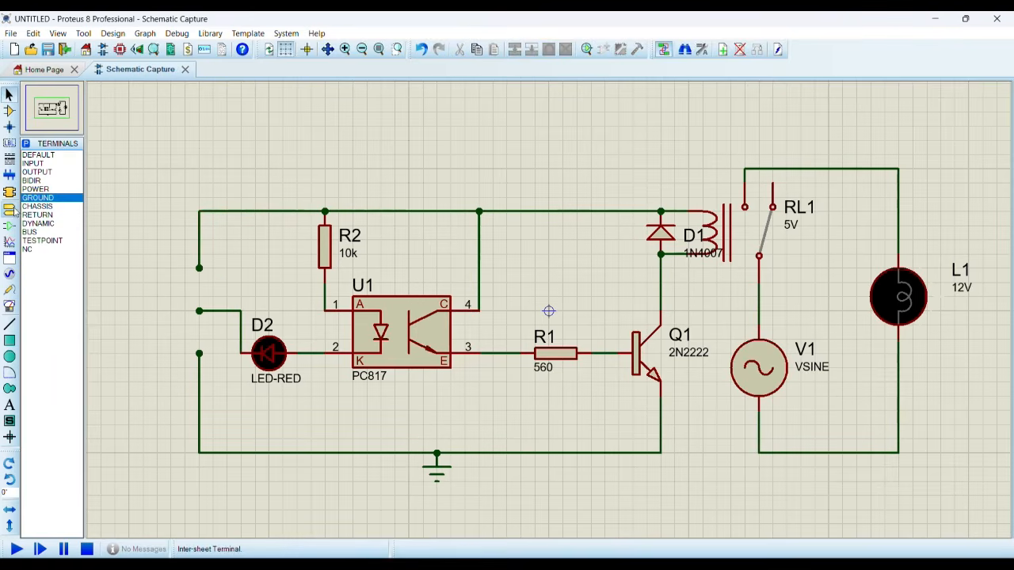
- Place a DC generator at the supply line's outer corner, name it 5v and set its voltage to 5 volts
click(9, 273)
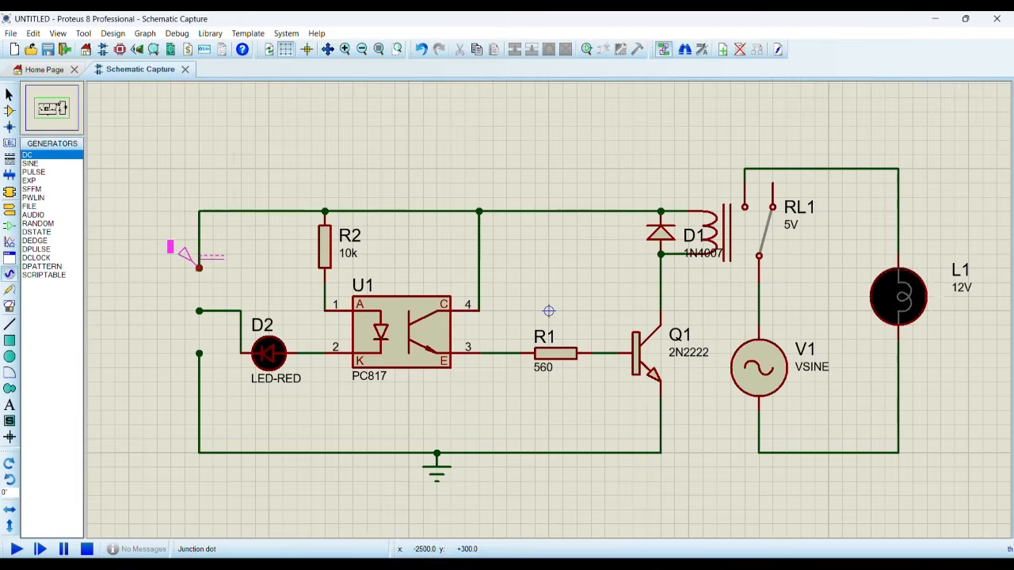
click(190, 196)
text(5v)
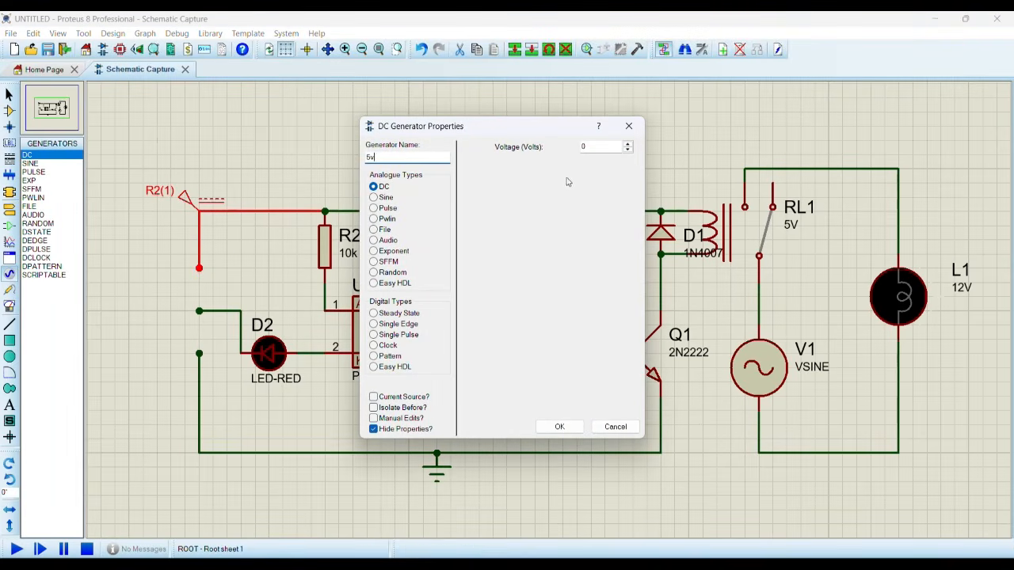
double_click(602, 146)
text(5)
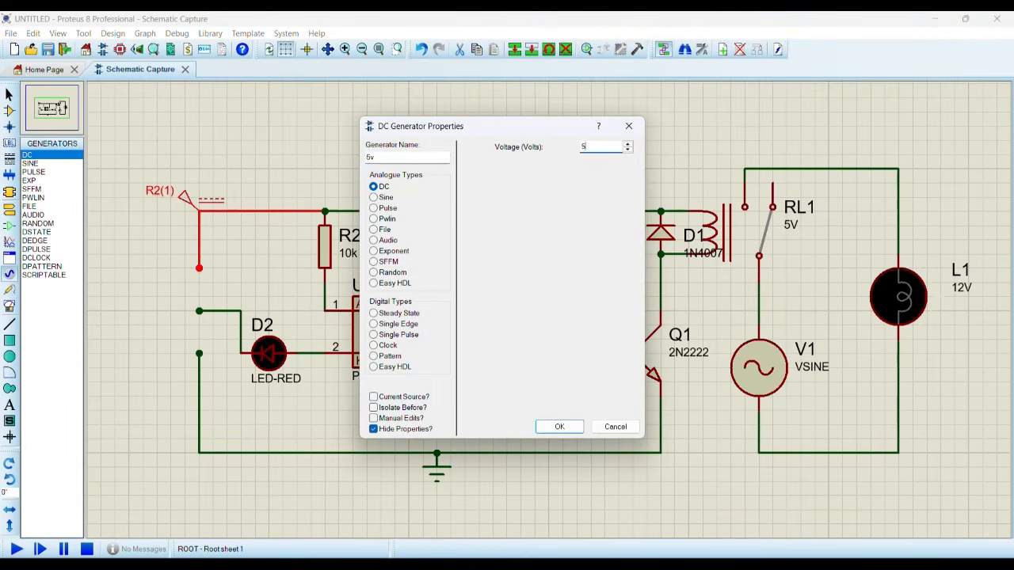
key(Return)
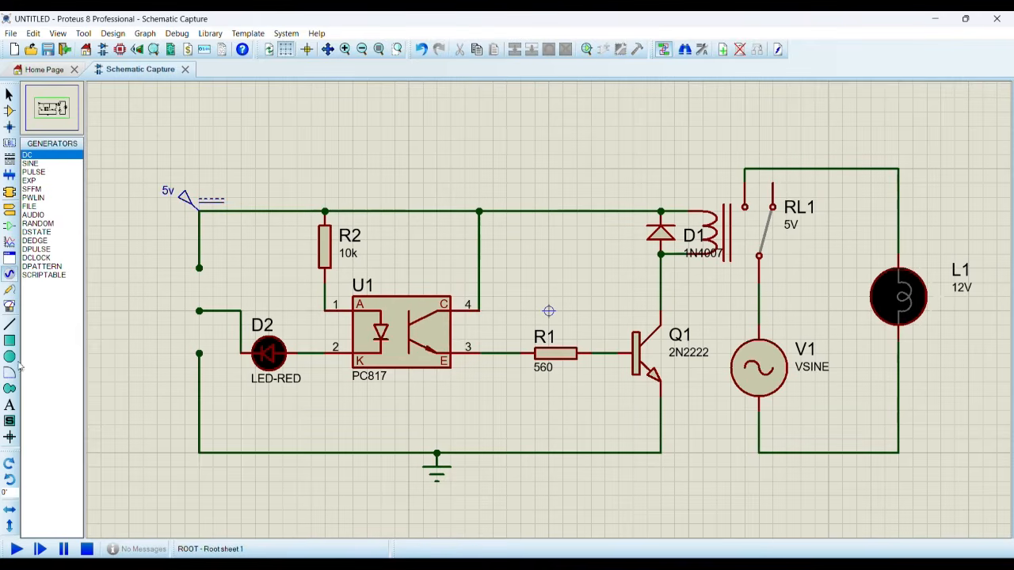
- Add a GND text label with a height of 0.2in and position it beside the ground wire's end dot
click(9, 405)
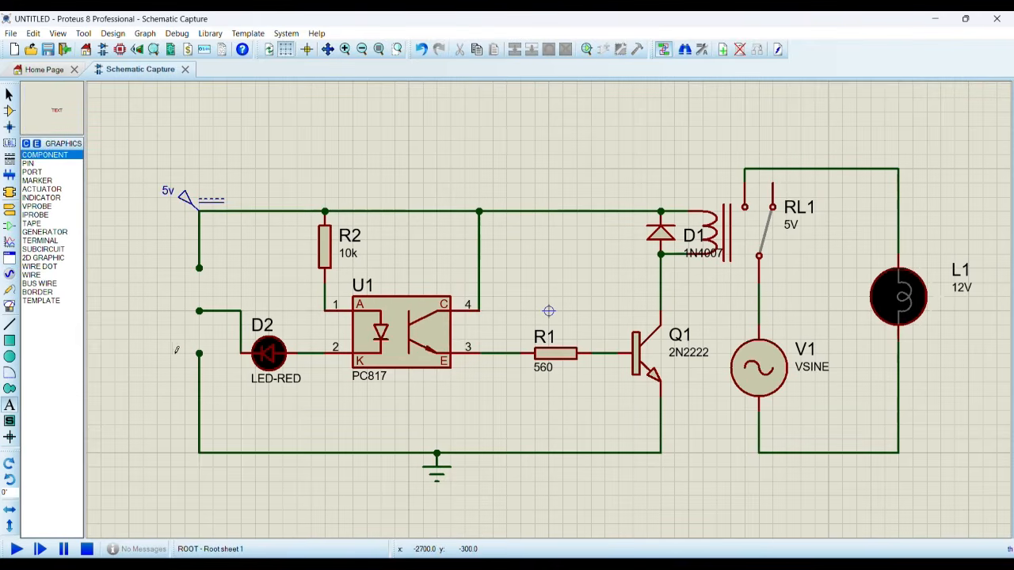
click(174, 353)
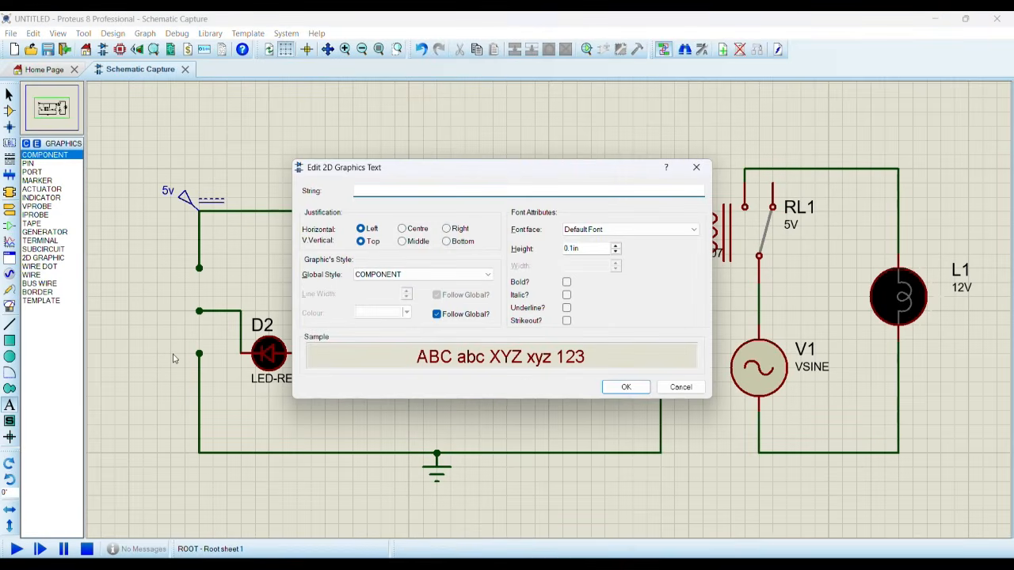
text(GND)
click(572, 248)
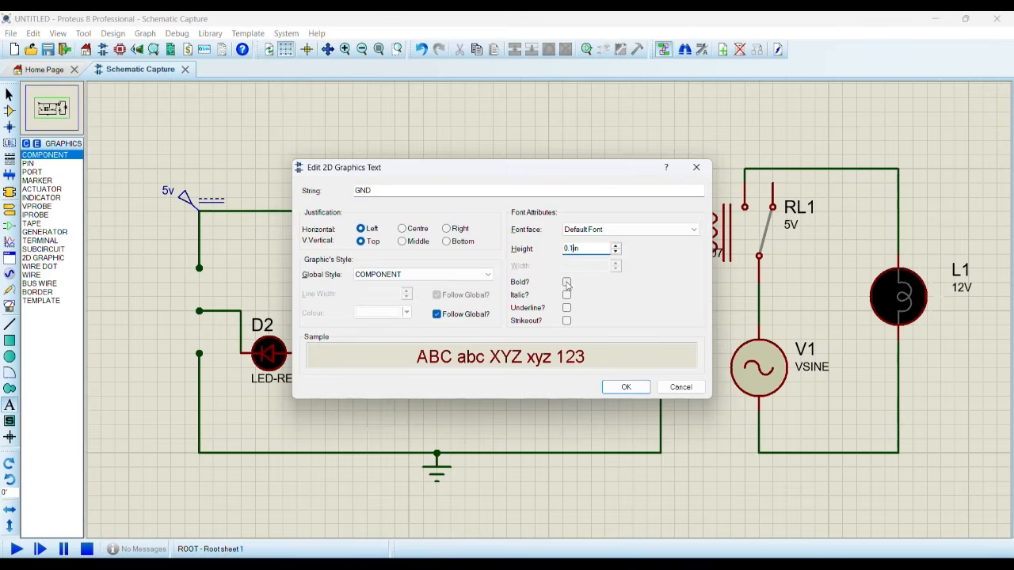
key(Return)
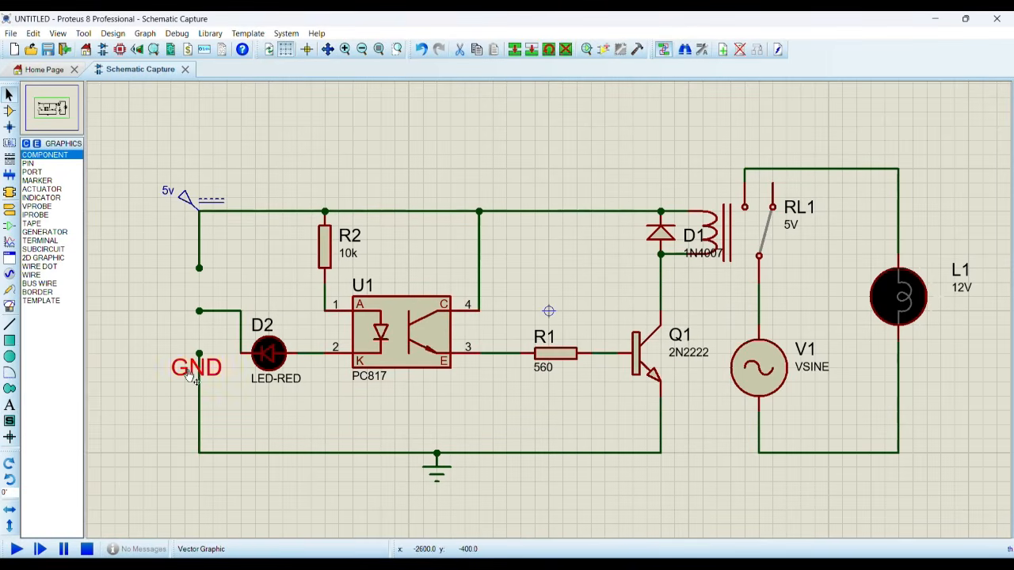
drag(184, 377, 156, 377)
click(227, 409)
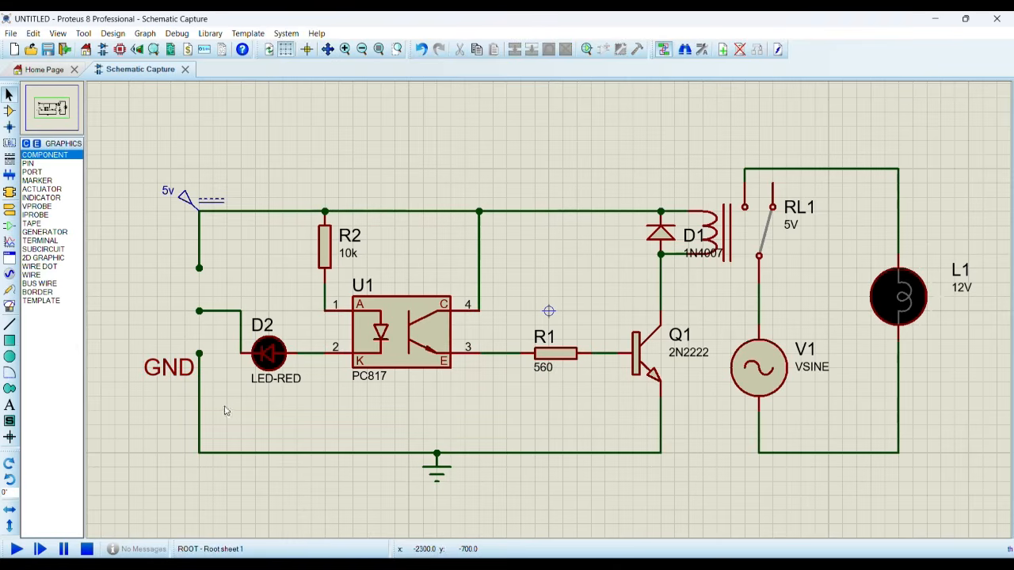
- Add a VCC(5V) text label with a height of 0.2in and position it beside the supply wire's end dot
click(10, 405)
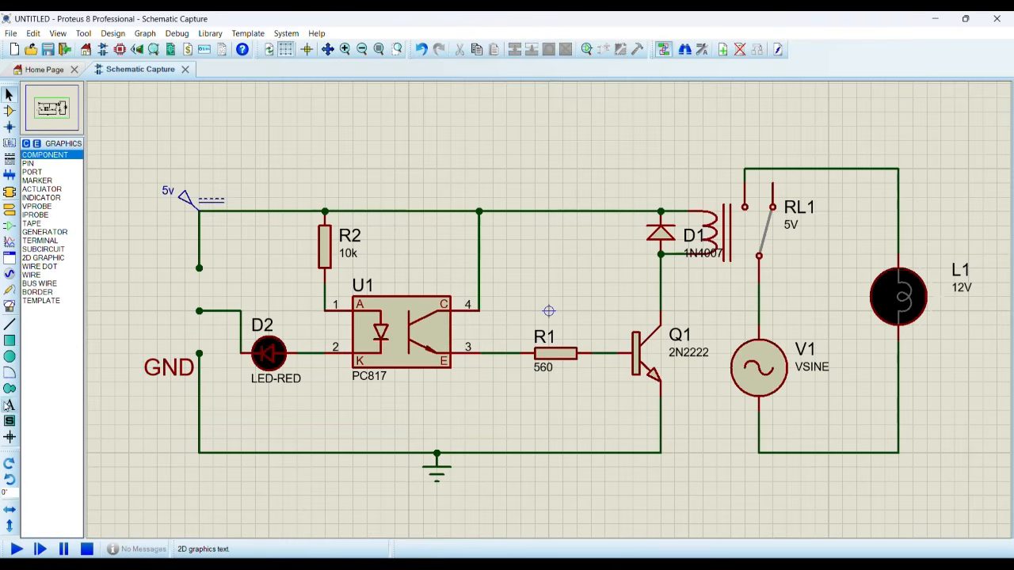
click(188, 276)
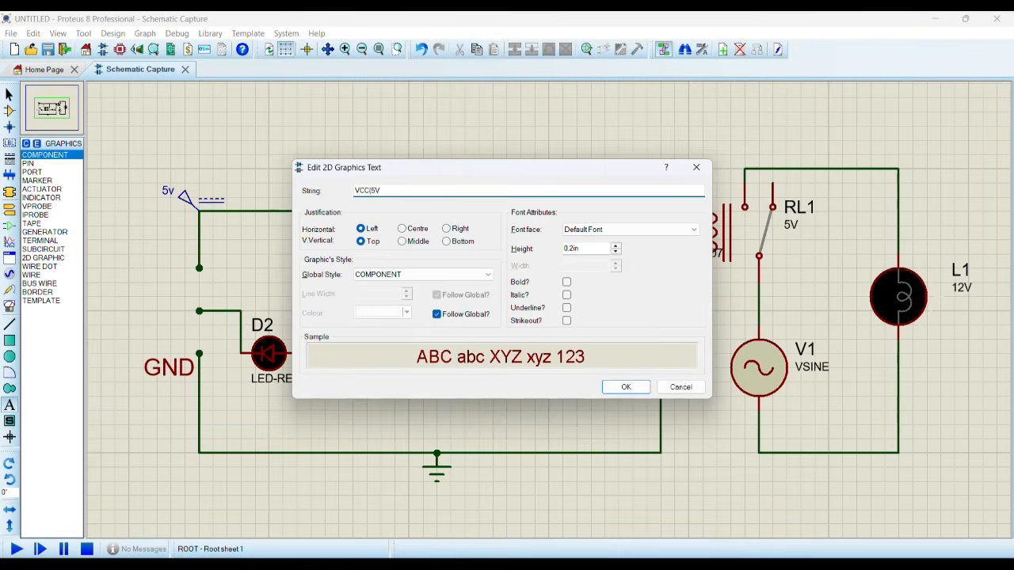
click(626, 386)
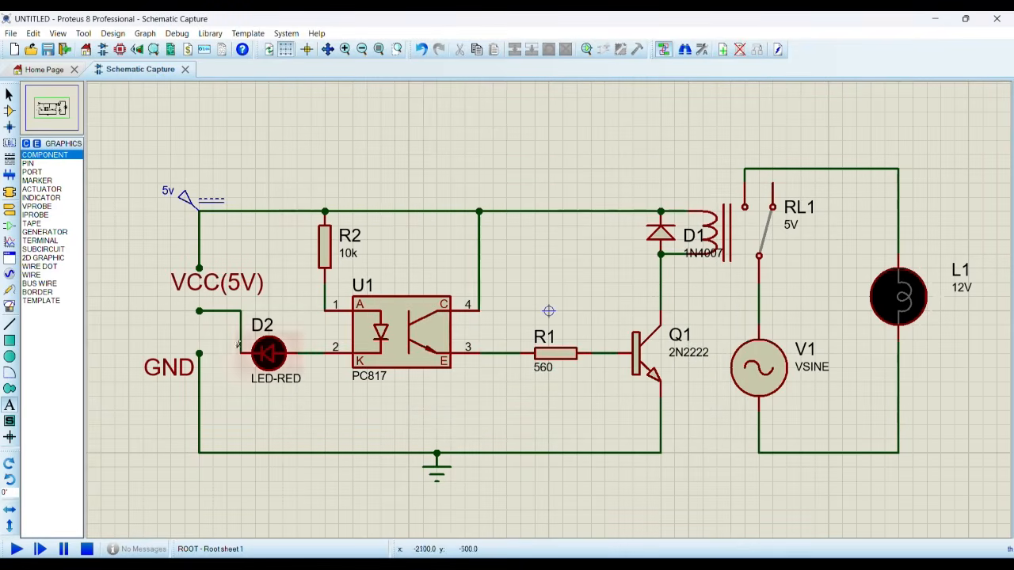
click(9, 94)
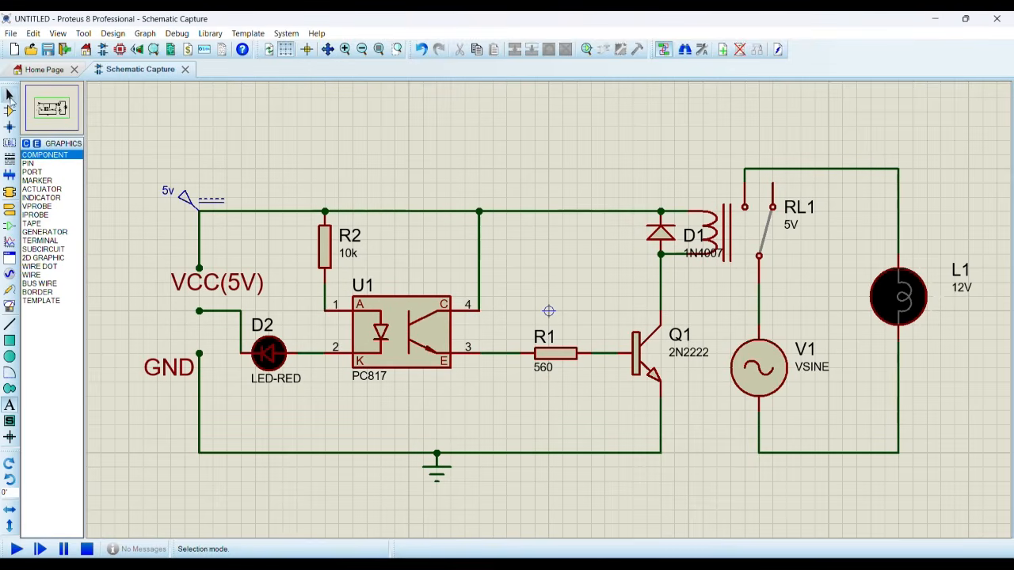
click(205, 290)
drag(212, 297, 143, 268)
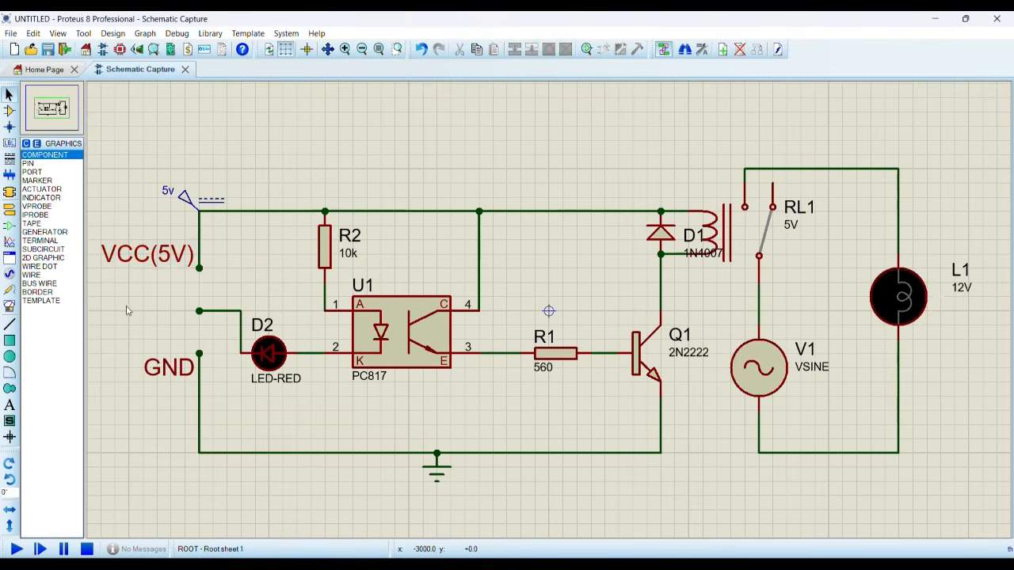
- Pick the LOGICSTATE device from the library and place it on the LED input wire's end dot
click(9, 111)
click(25, 143)
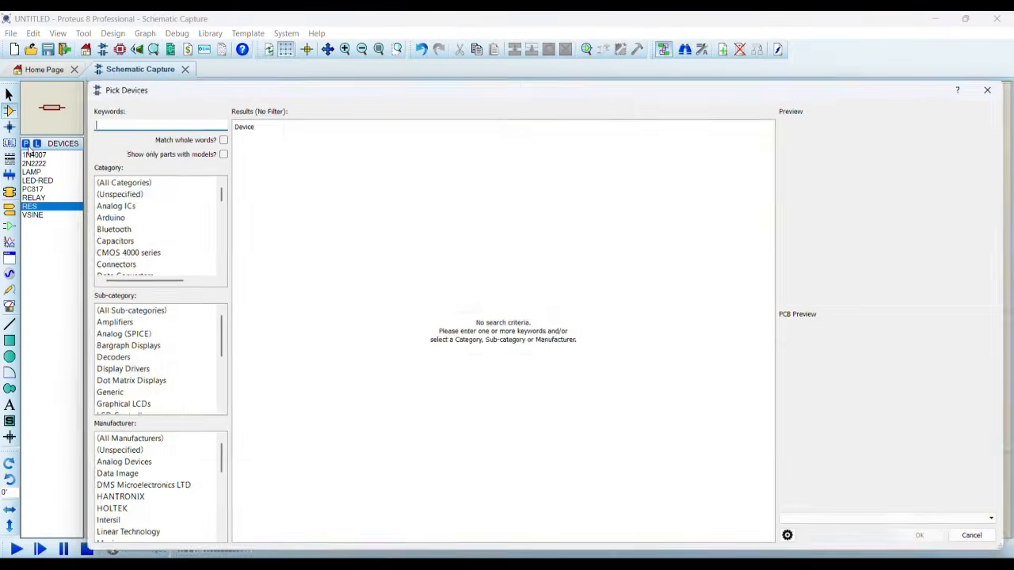
text(LOGICS)
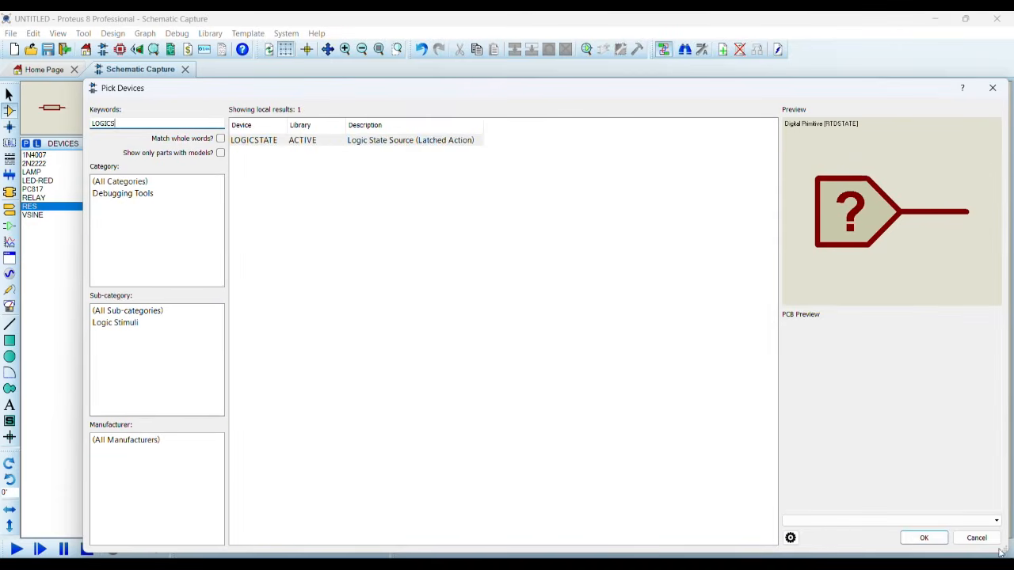
click(908, 543)
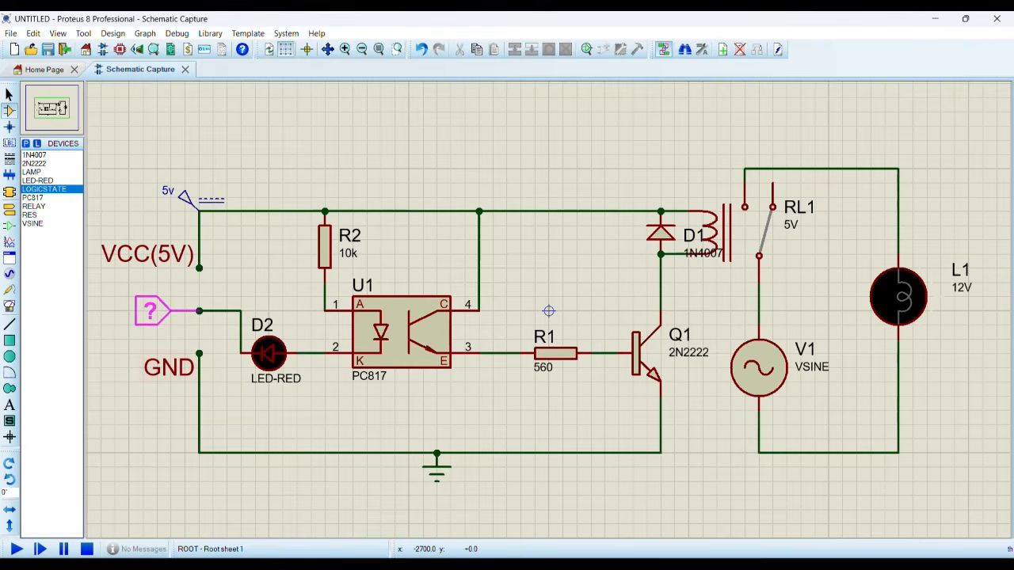
click(170, 307)
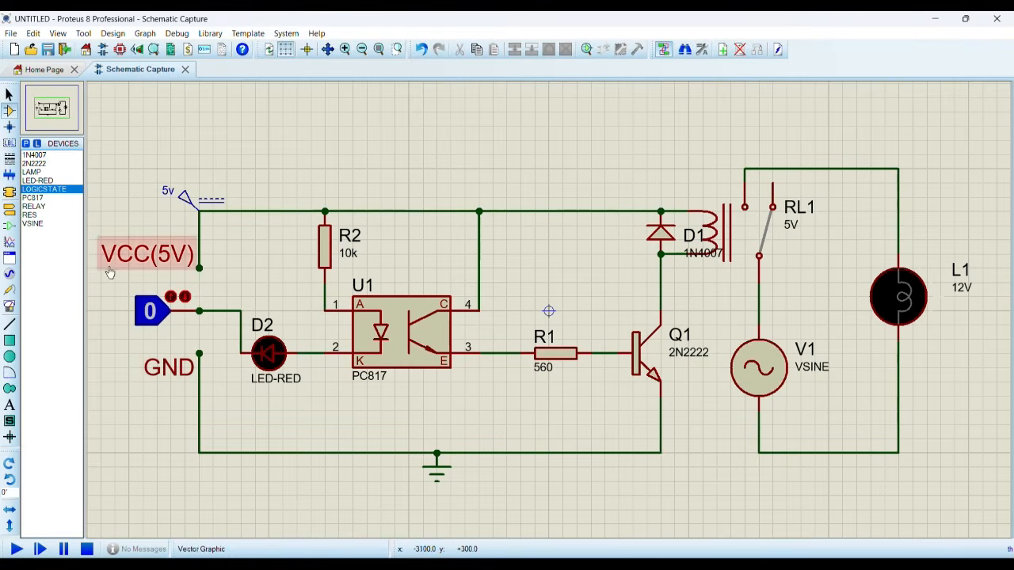
- Set the VCC(5V) label's text height to 0.15in
double_click(147, 253)
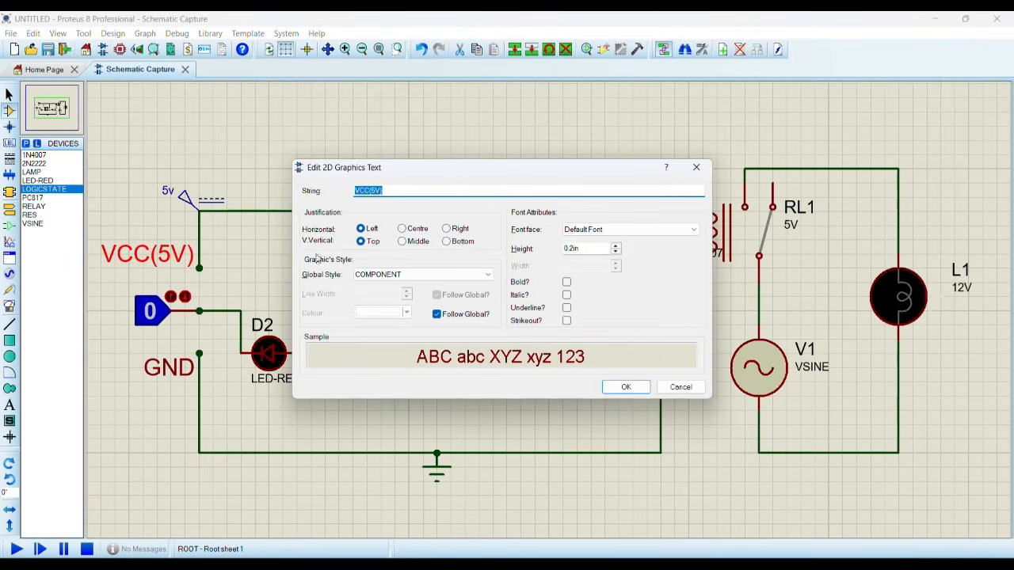
double_click(572, 249)
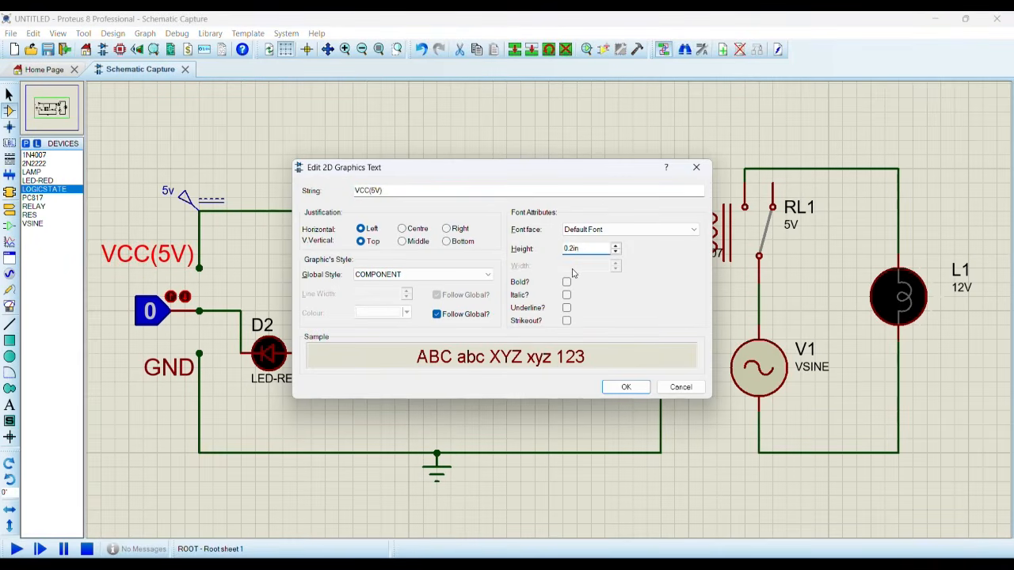
text(0.15in)
key(Return)
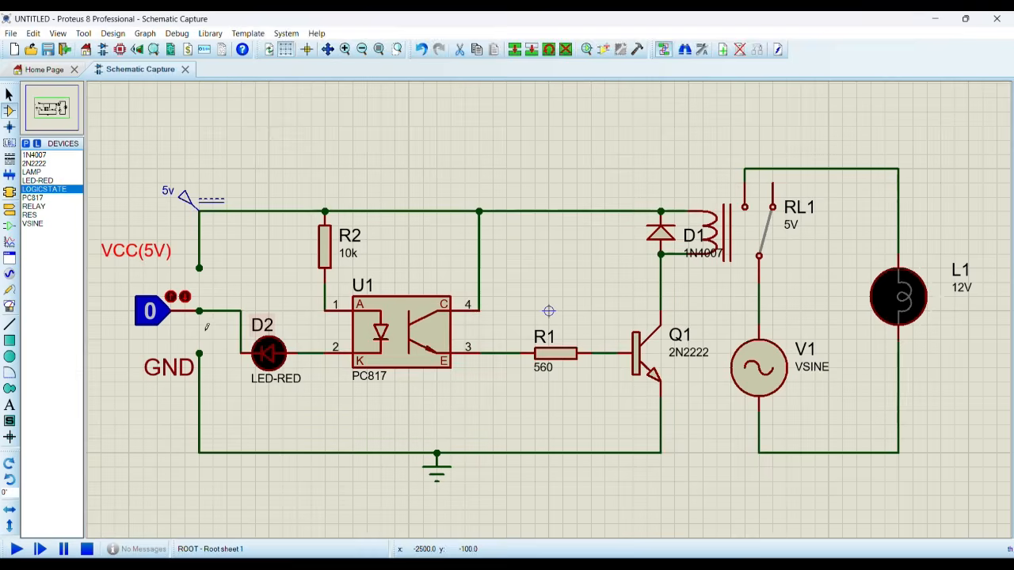
- Set the GND label's text height to 0.15in and move the VCC(5V) label right up to the supply wire
double_click(169, 367)
click(576, 250)
key(BackSpace)
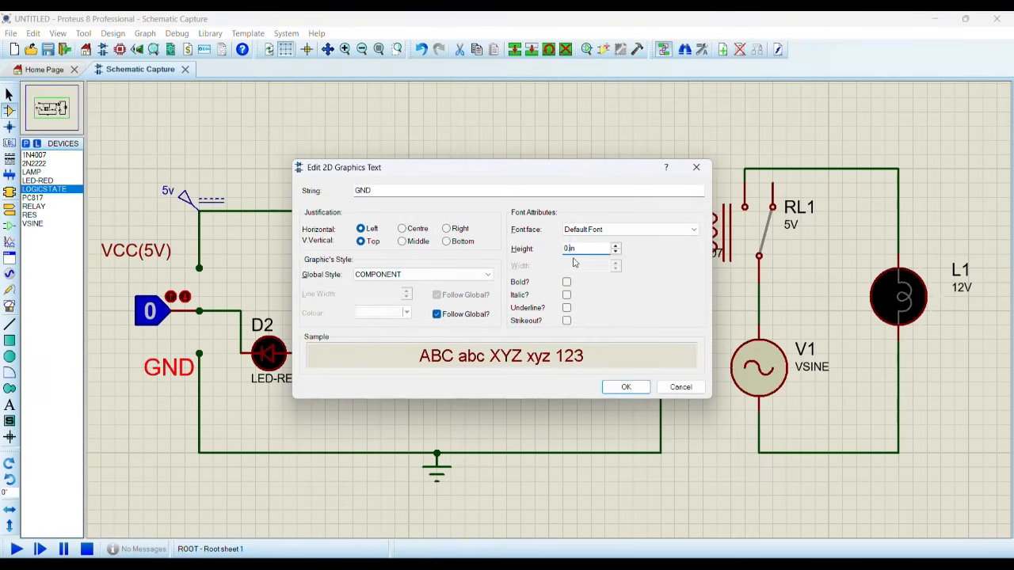
text(15)
key(Return)
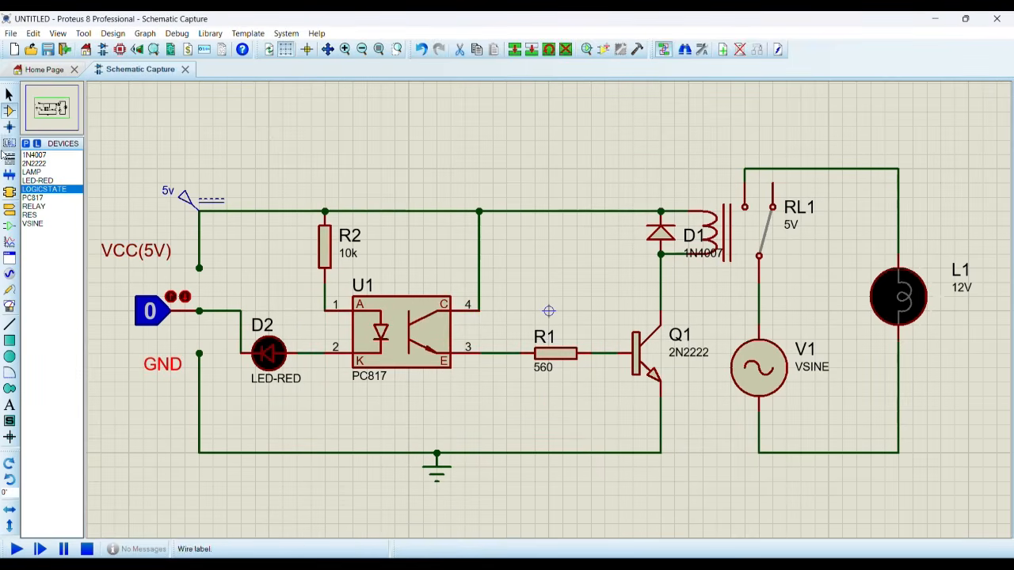
click(10, 95)
drag(155, 251, 181, 258)
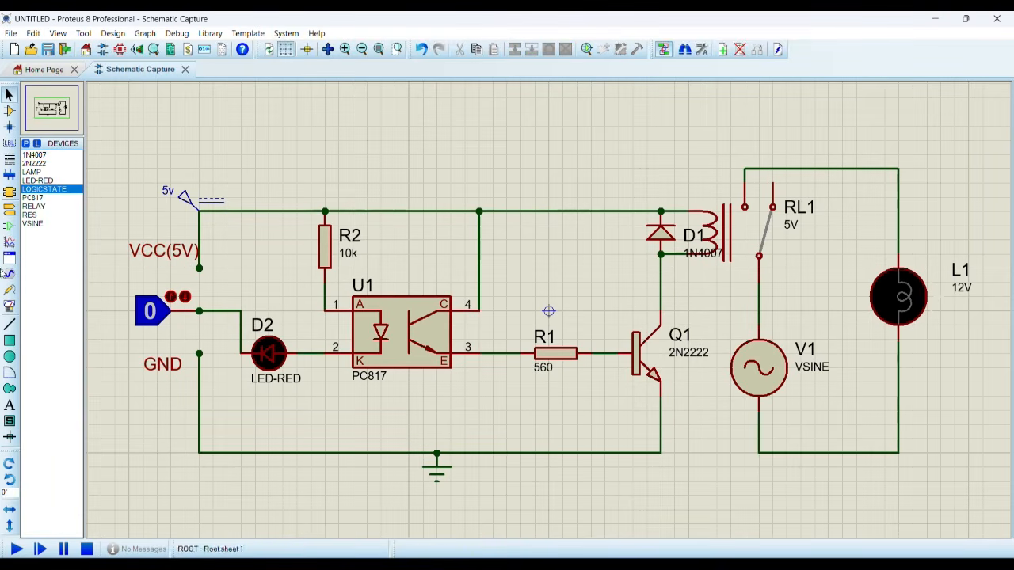
- Add an IN(MICRO) text label at the logic state input
click(9, 405)
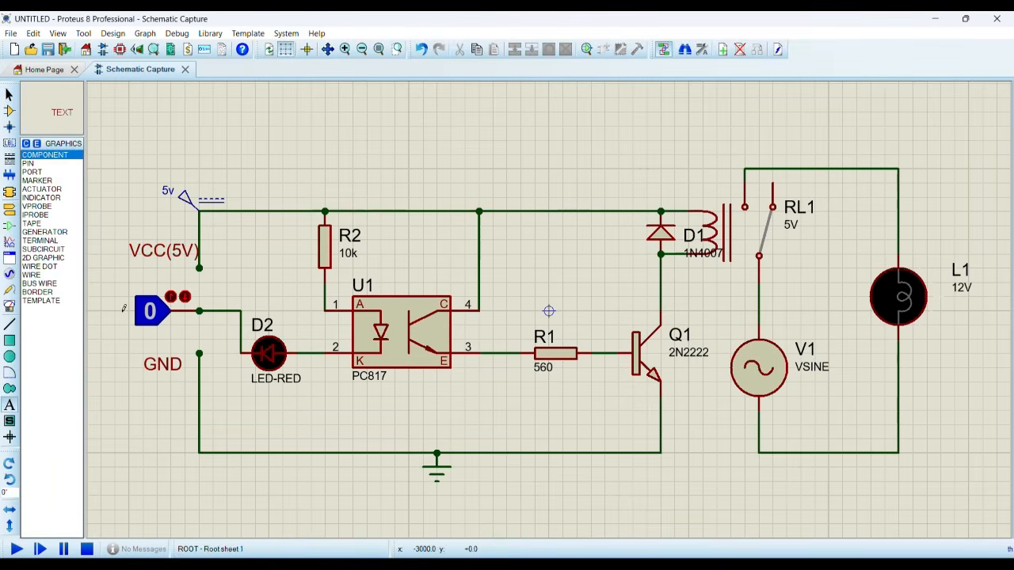
click(122, 308)
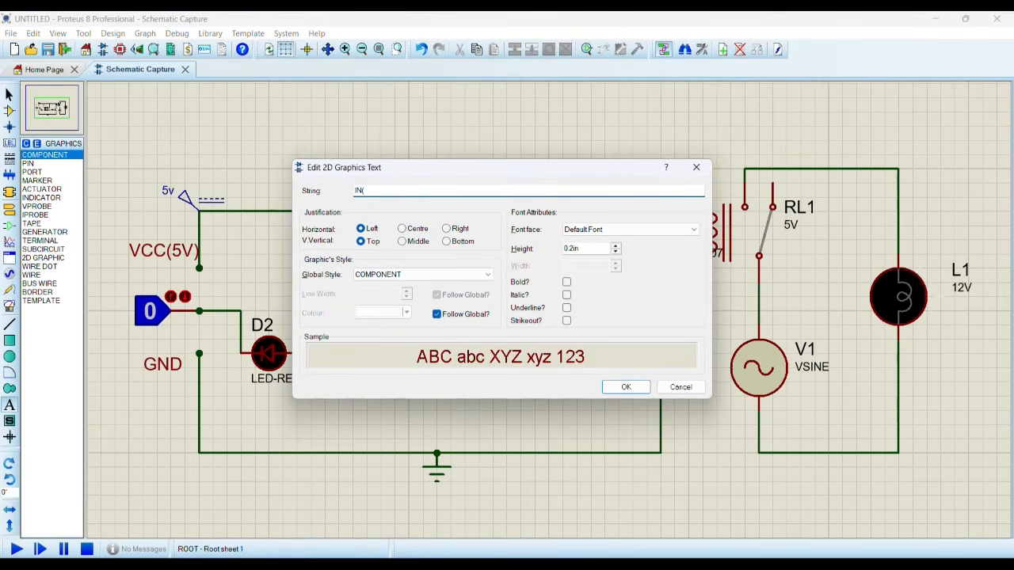
text(IN(MICRO)
click(625, 387)
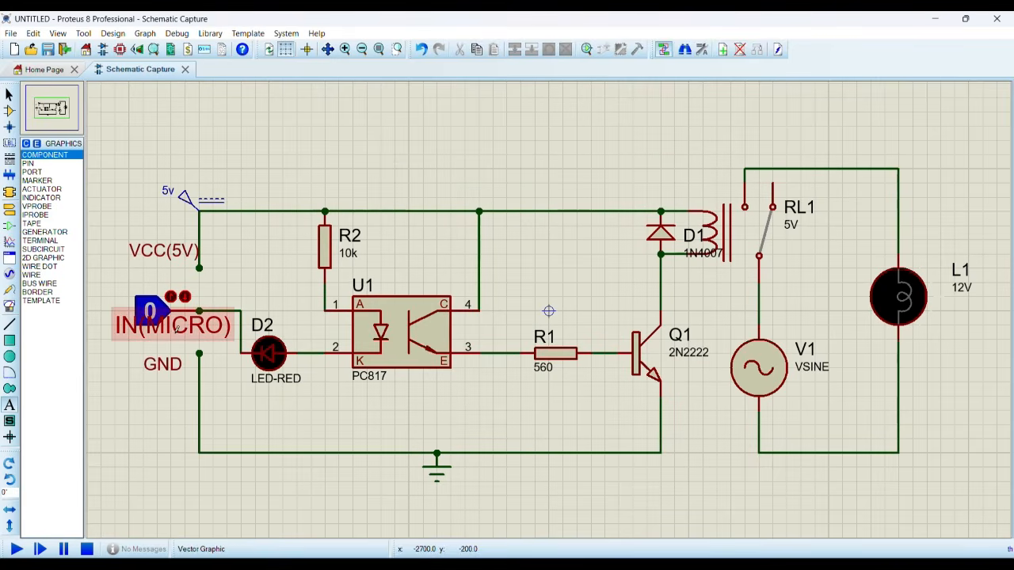
- Reduce the IN(MICRO) label's text height to match the other labels and move it just below the logic state
click(10, 95)
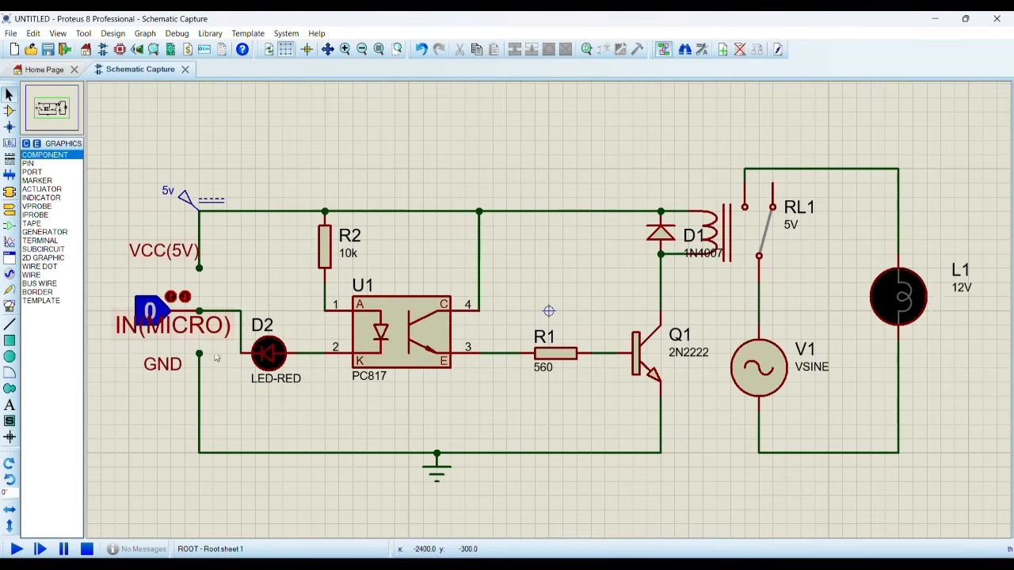
double_click(178, 325)
click(573, 248)
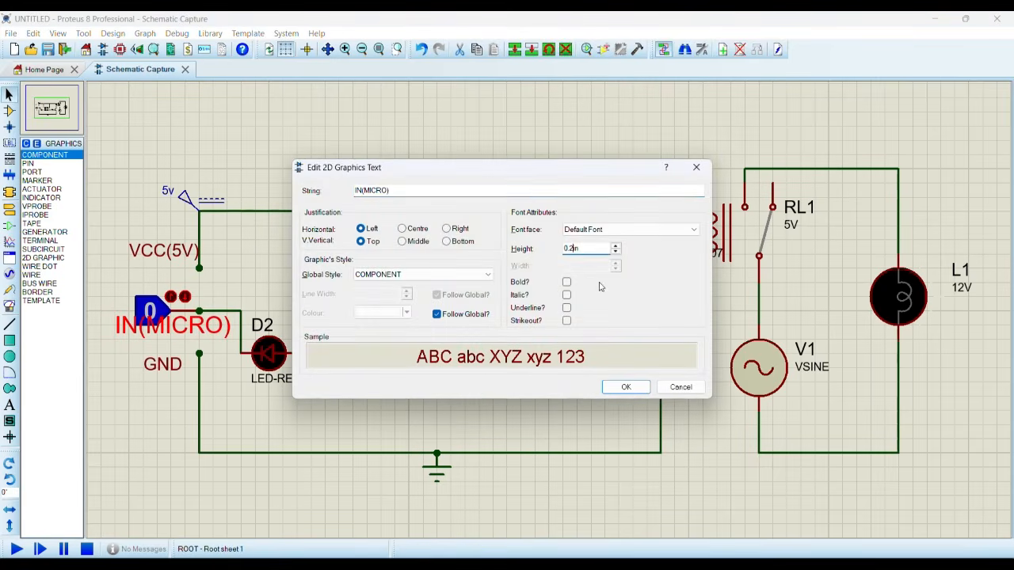
key(Return)
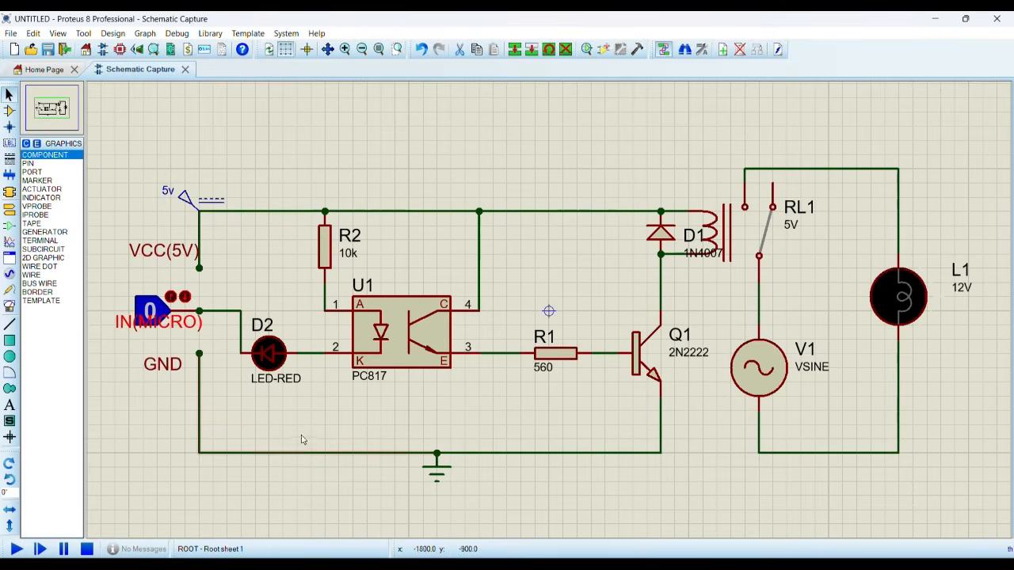
drag(190, 330, 190, 344)
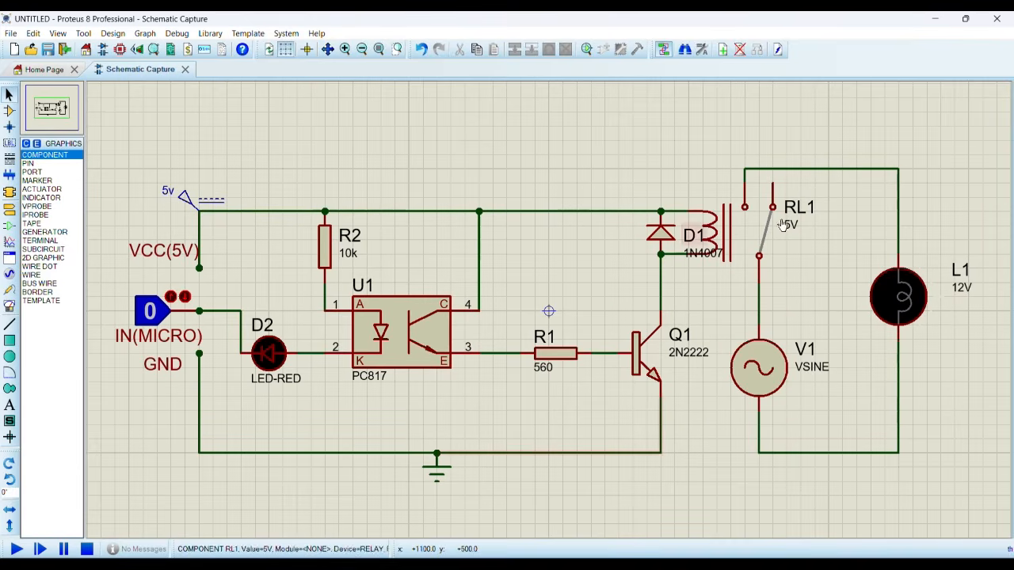
- Set the nominal voltage of lamp L1 to 220V
double_click(895, 301)
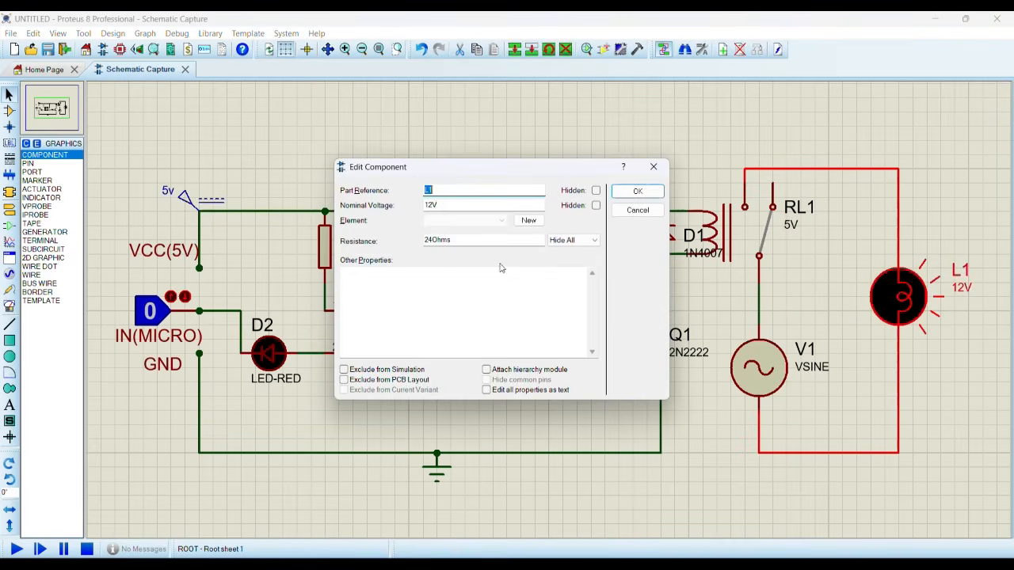
double_click(446, 206)
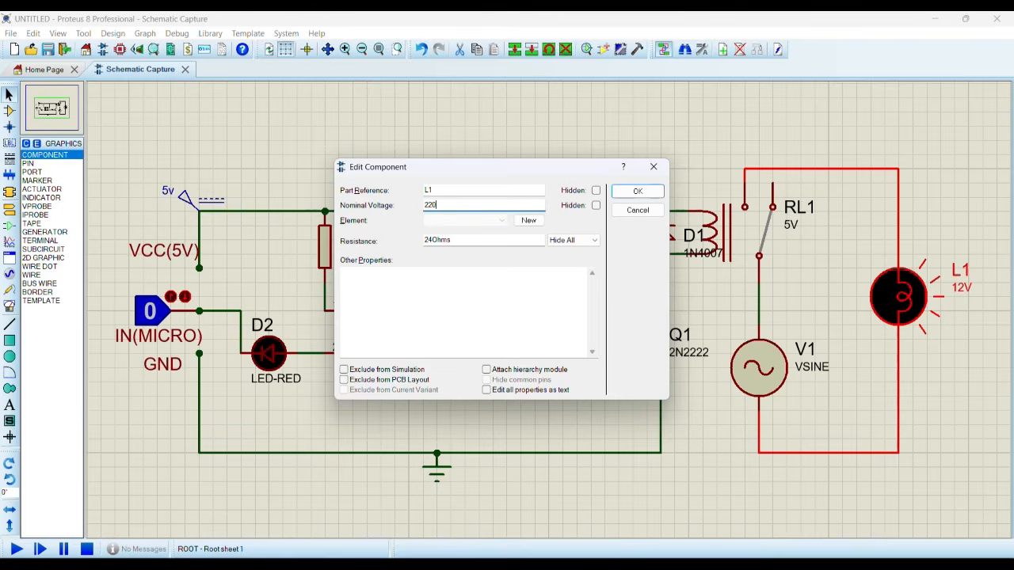
key(Return)
click(547, 310)
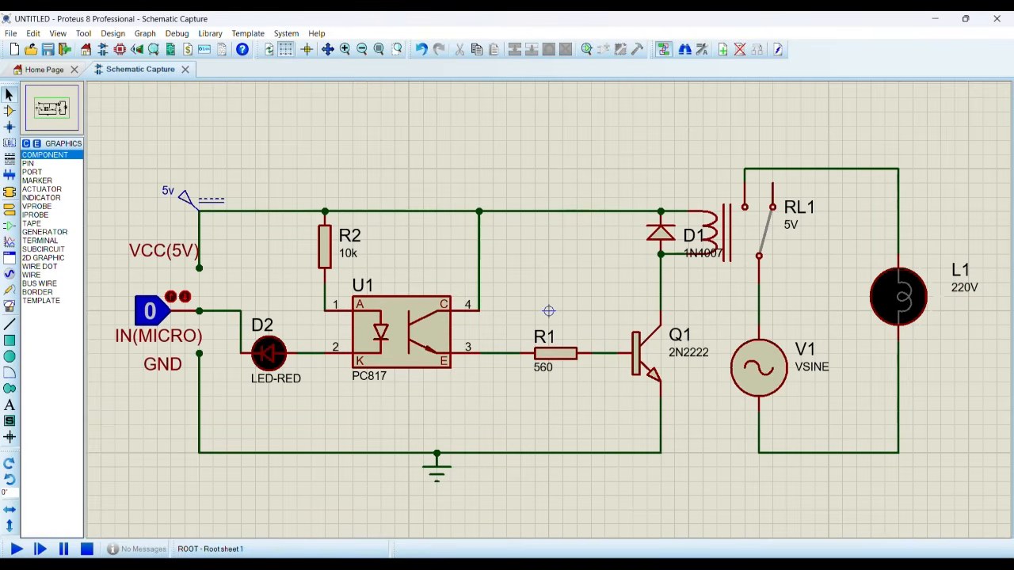
- Run the simulation and toggle the logic state between 0 and 1 to check the relay and lamp
click(16, 549)
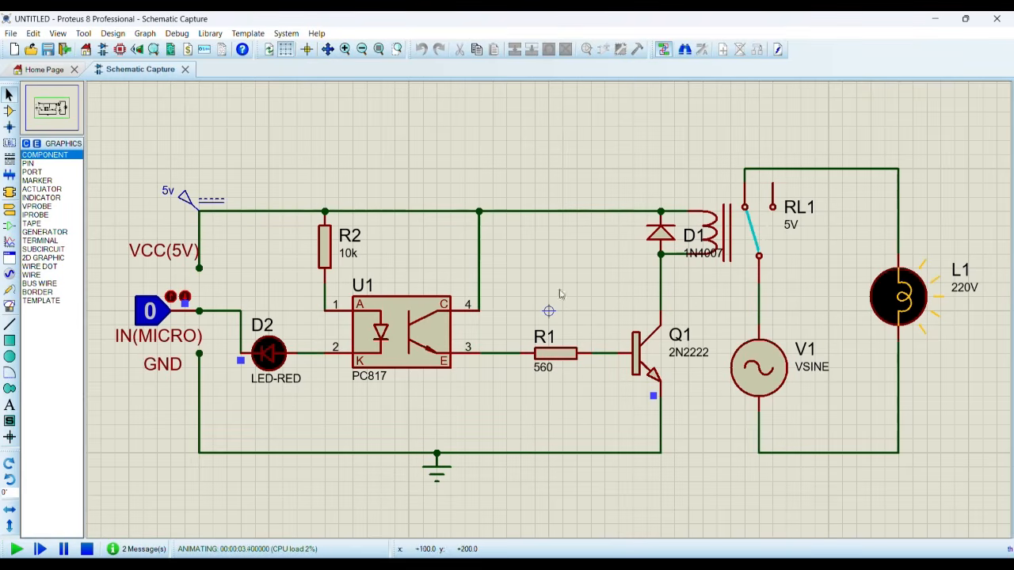
click(150, 310)
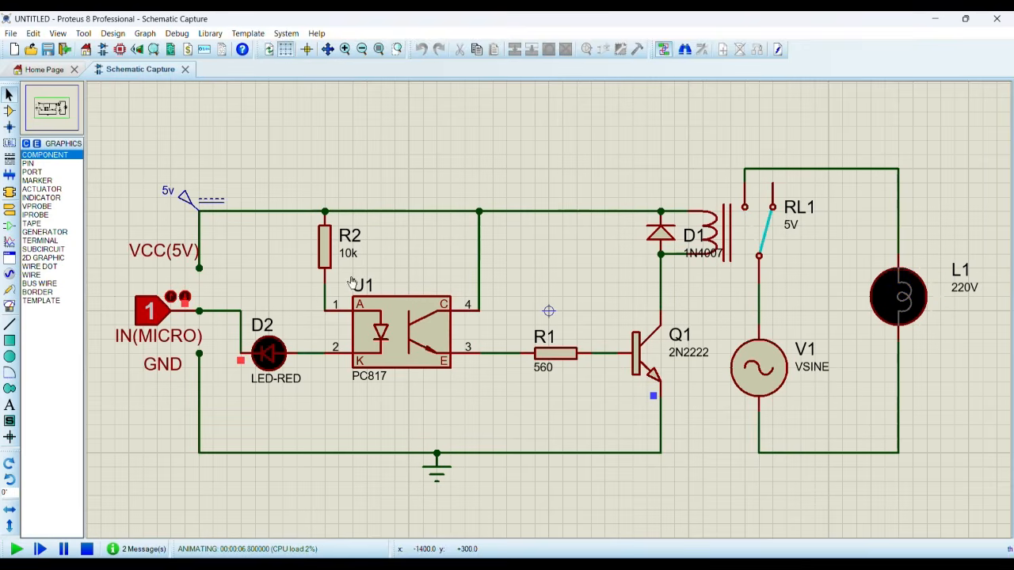
click(151, 314)
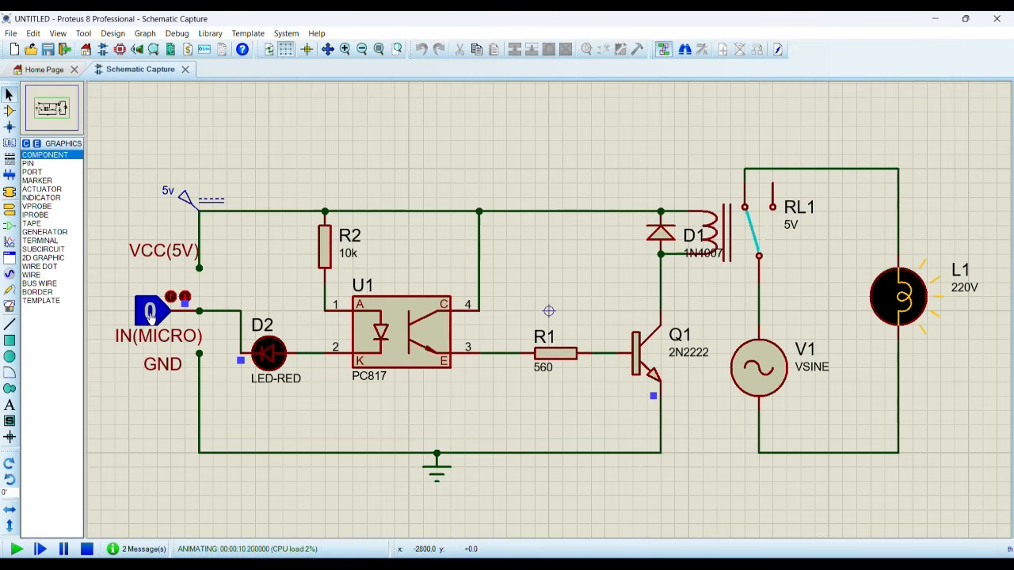
click(150, 313)
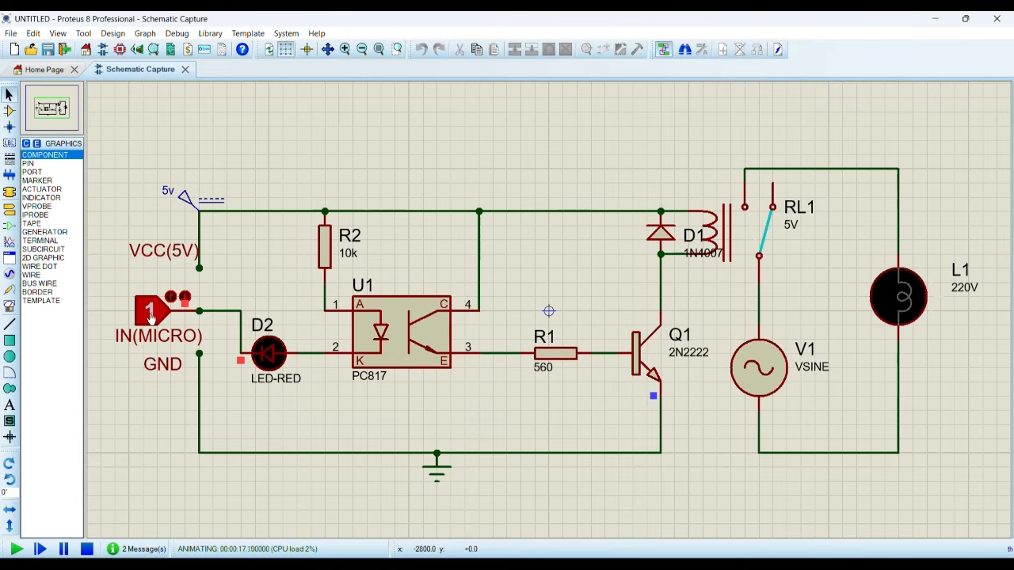
- End the simulation and switch the logic state input back to 0
double_click(325, 246)
click(432, 206)
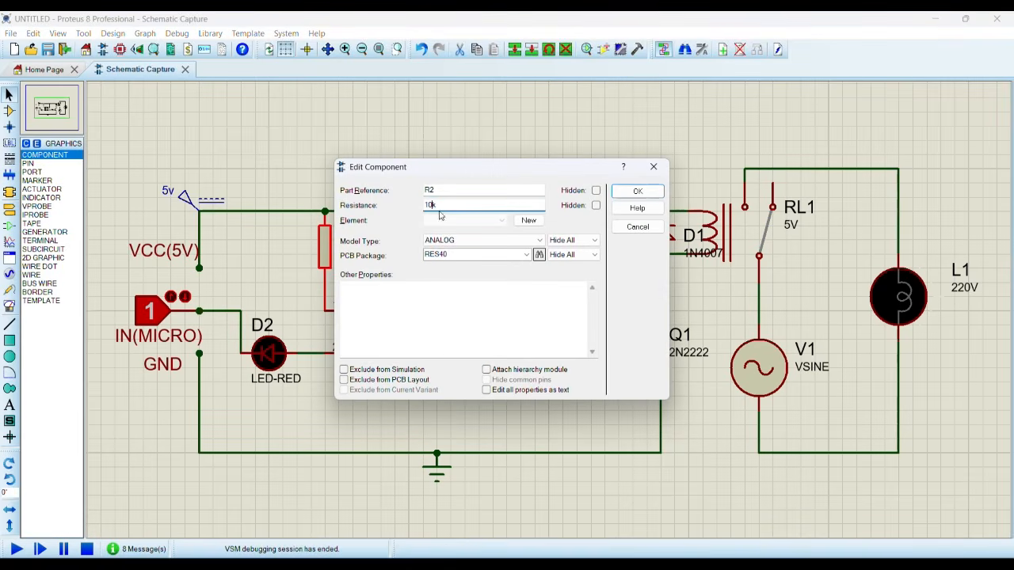
click(638, 227)
click(147, 314)
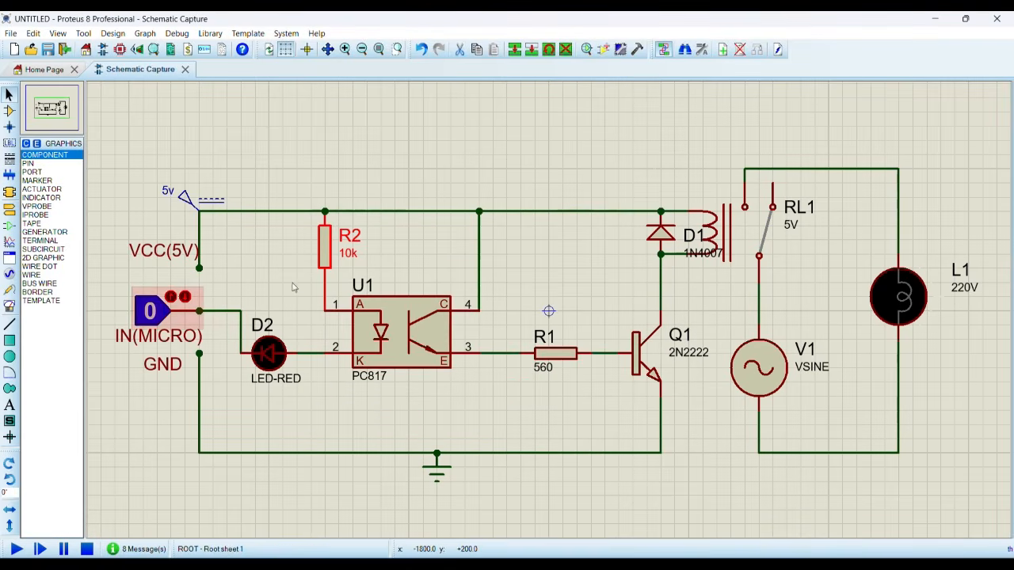
- Set resistor R2's resistance to 1K and test LED D2 with a brief simulation run
double_click(325, 245)
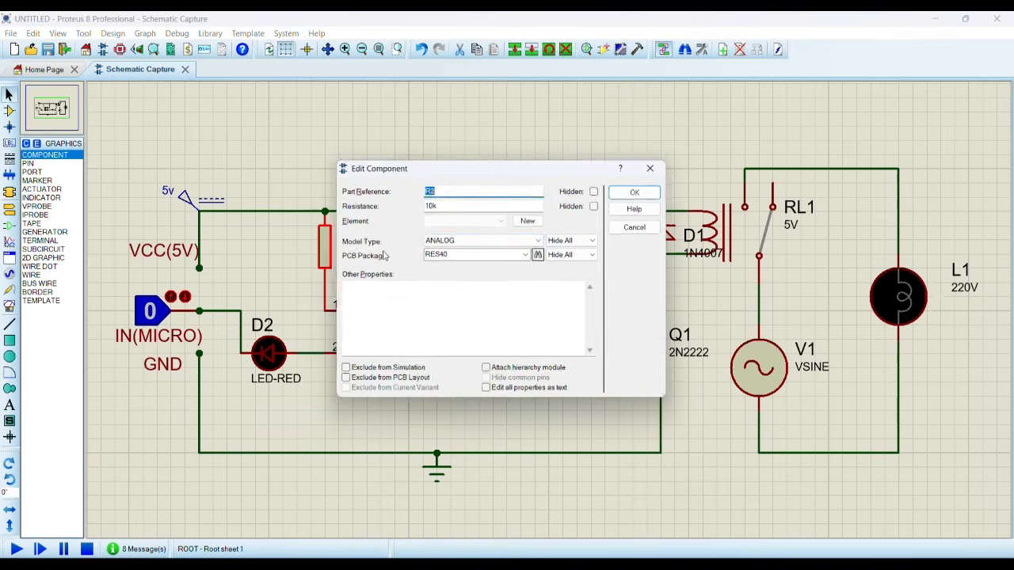
double_click(440, 205)
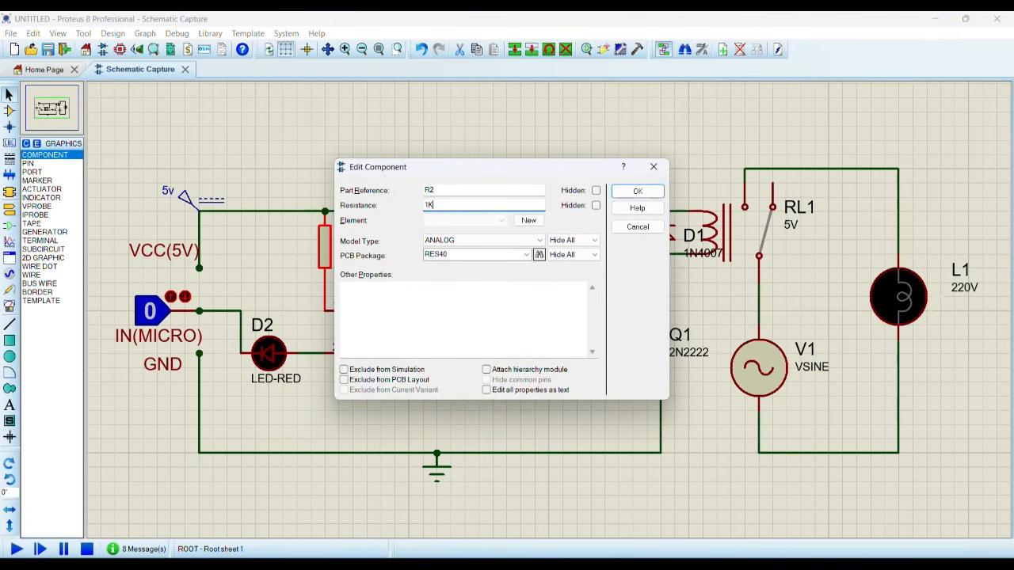
key(Return)
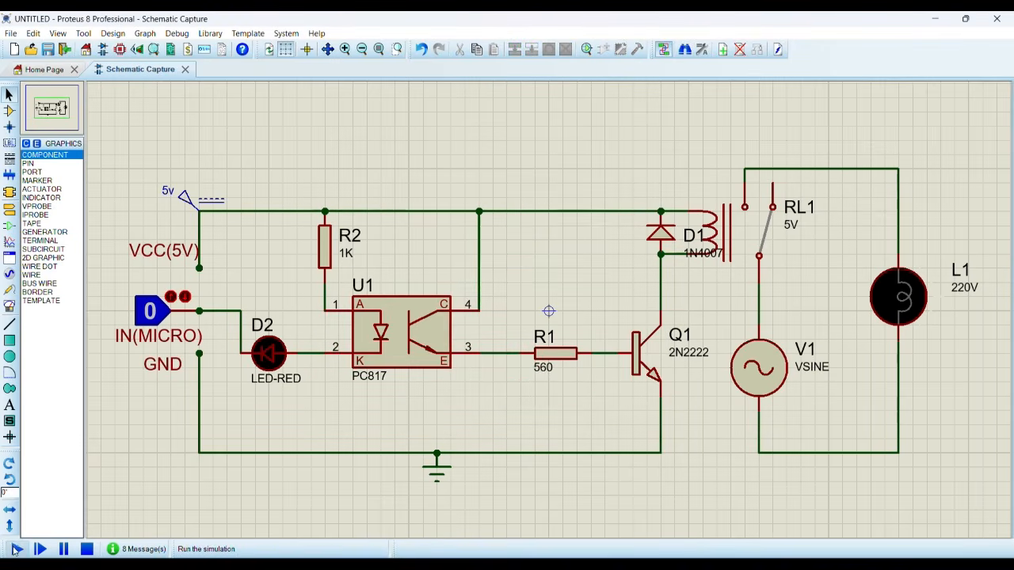
click(16, 550)
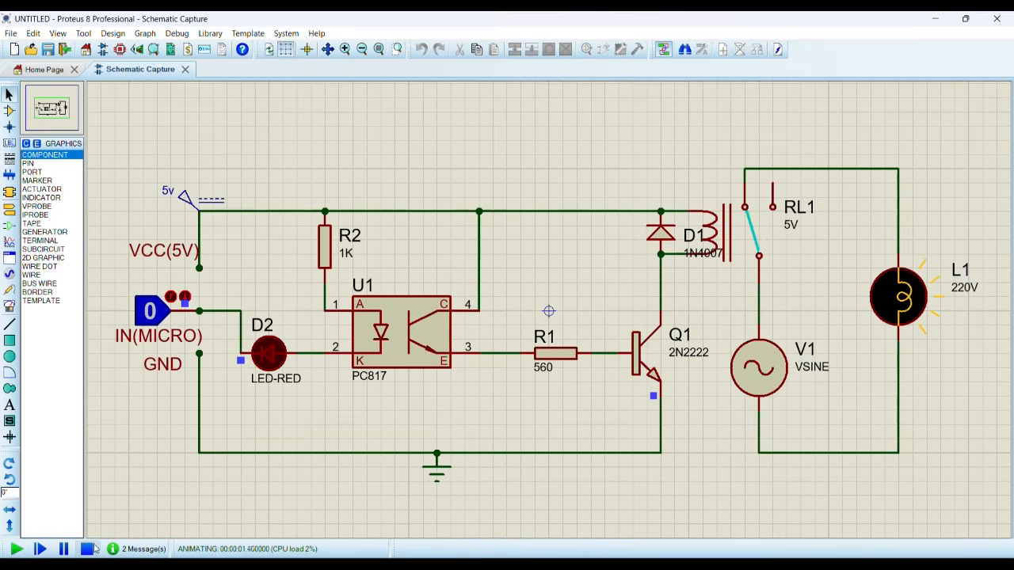
click(88, 550)
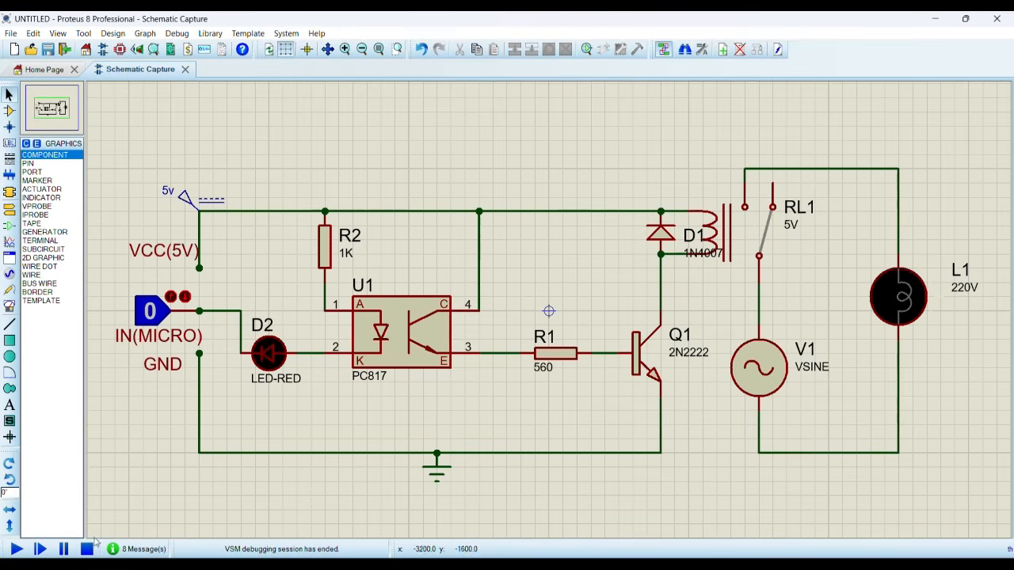
- Set resistor R2's resistance to 220
double_click(325, 245)
double_click(446, 205)
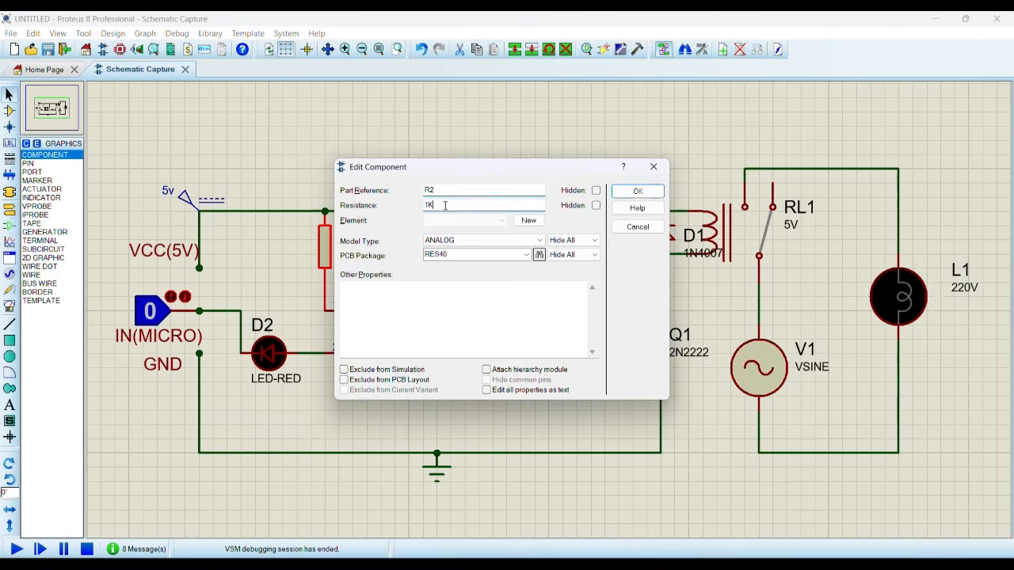
key(Return)
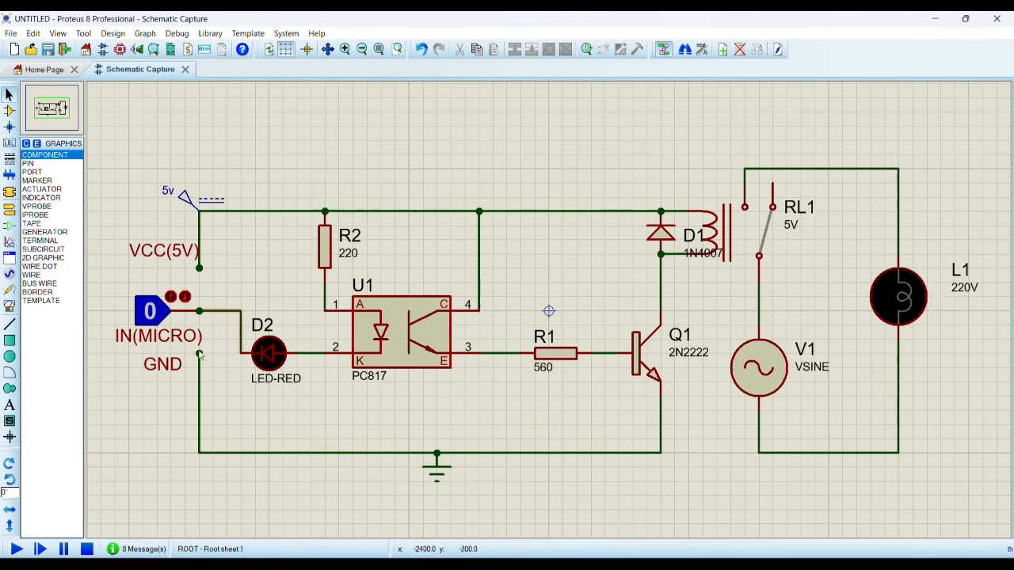
- Simulate the circuit again and switch the logic input repeatedly between 0 and 1 to check LED D2, the relay and the lamp
click(16, 549)
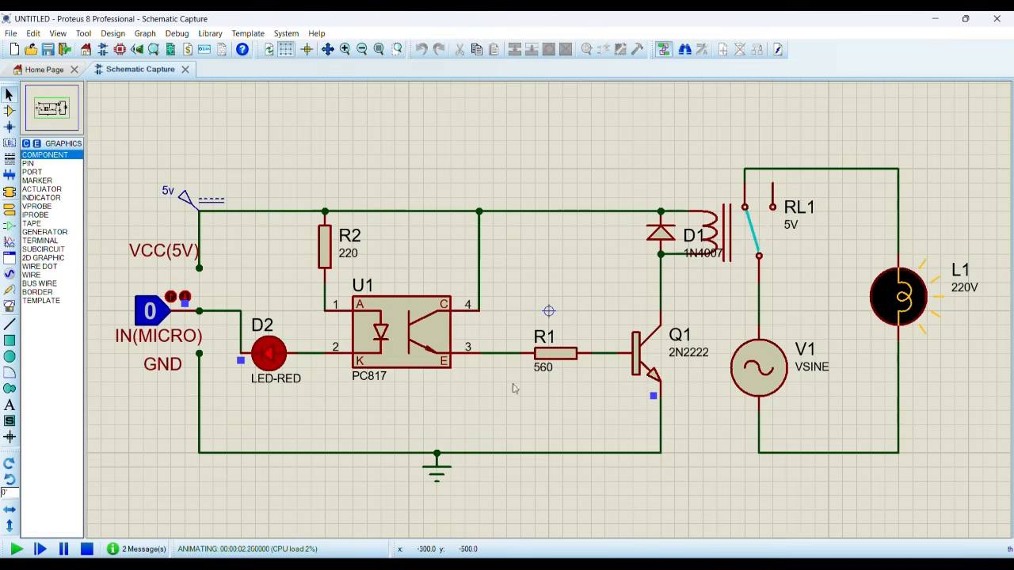
click(148, 311)
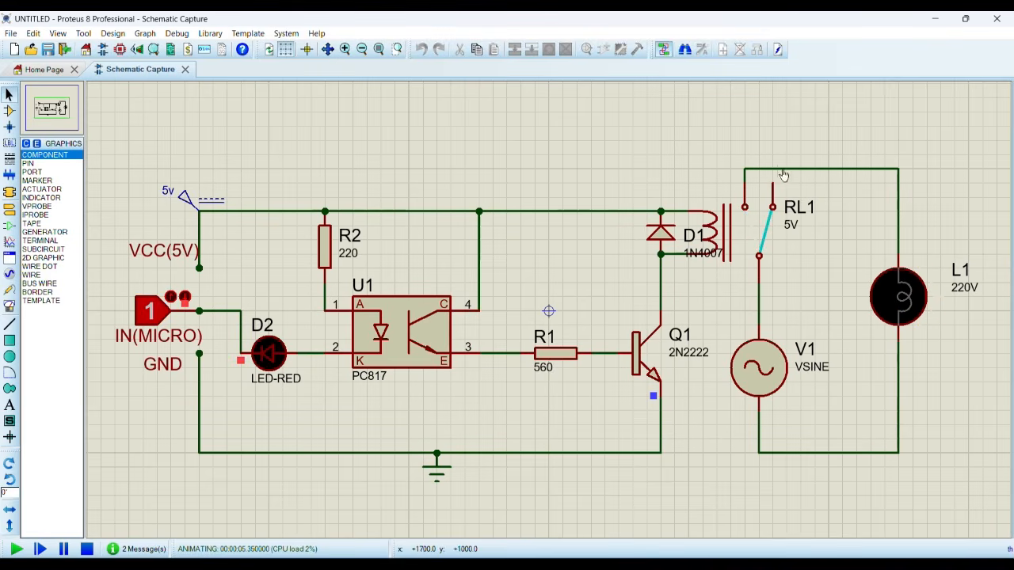
click(148, 312)
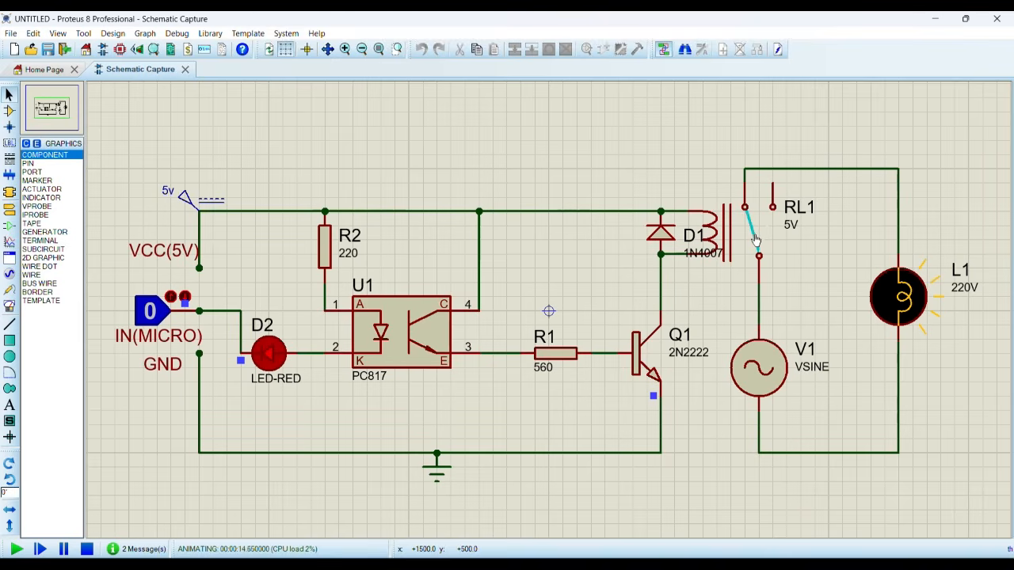
click(148, 317)
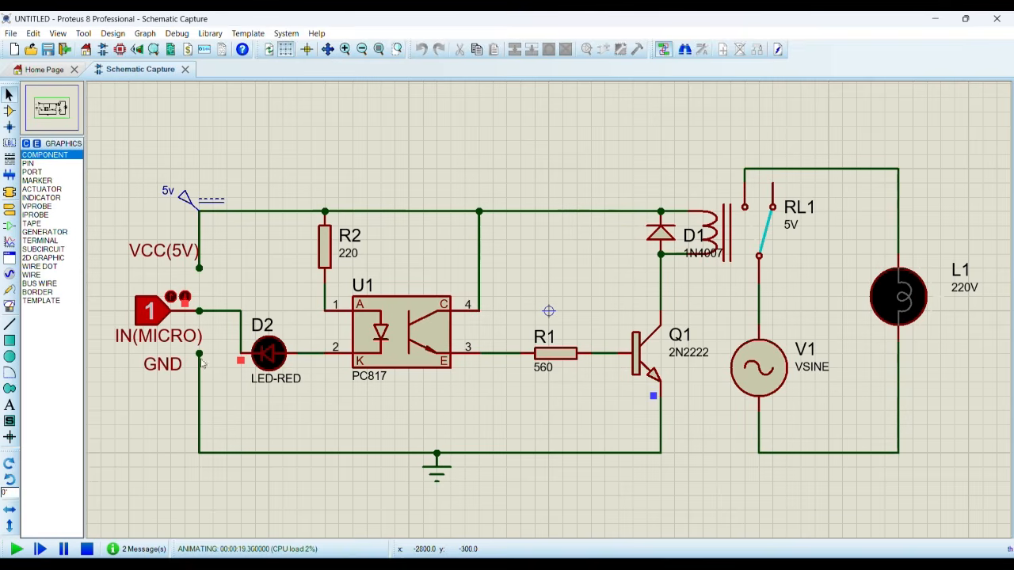
click(150, 315)
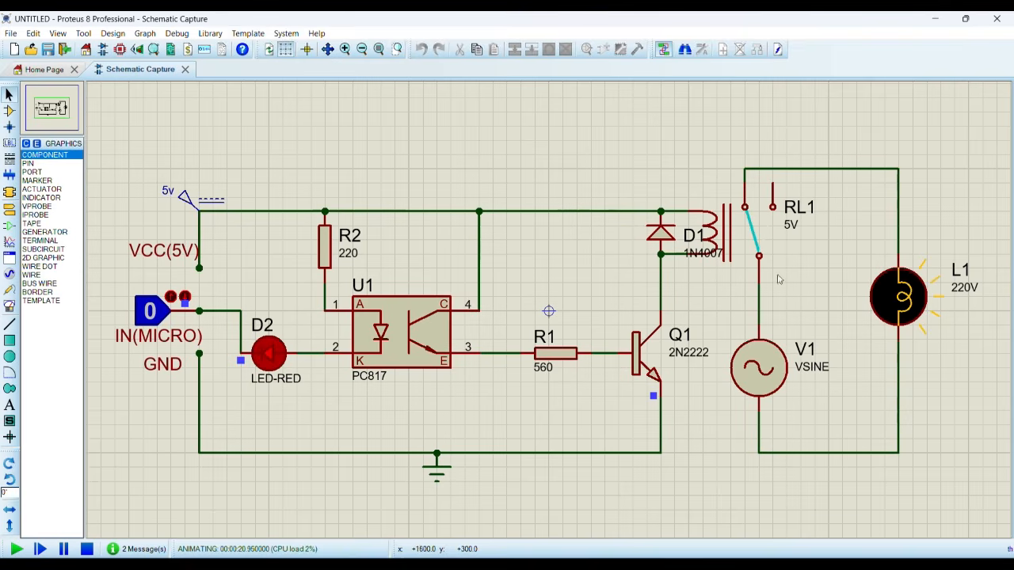